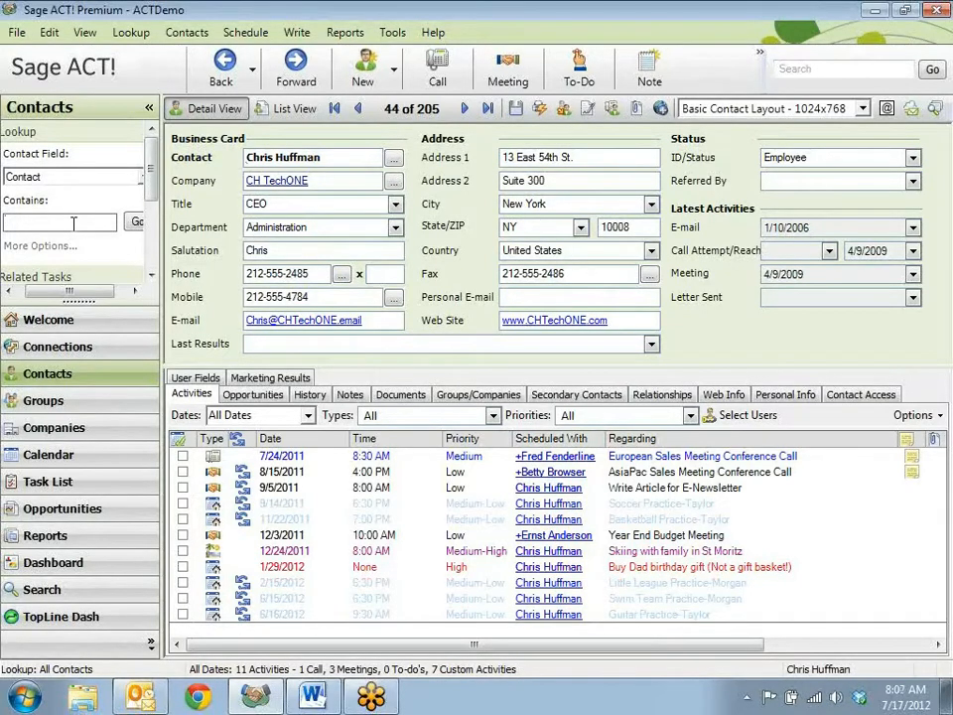
- Look up contacts whose Contact field contains "park" and open the detail record of the Yellow Jersey Bikes owner
type("park")
left_click(136, 220)
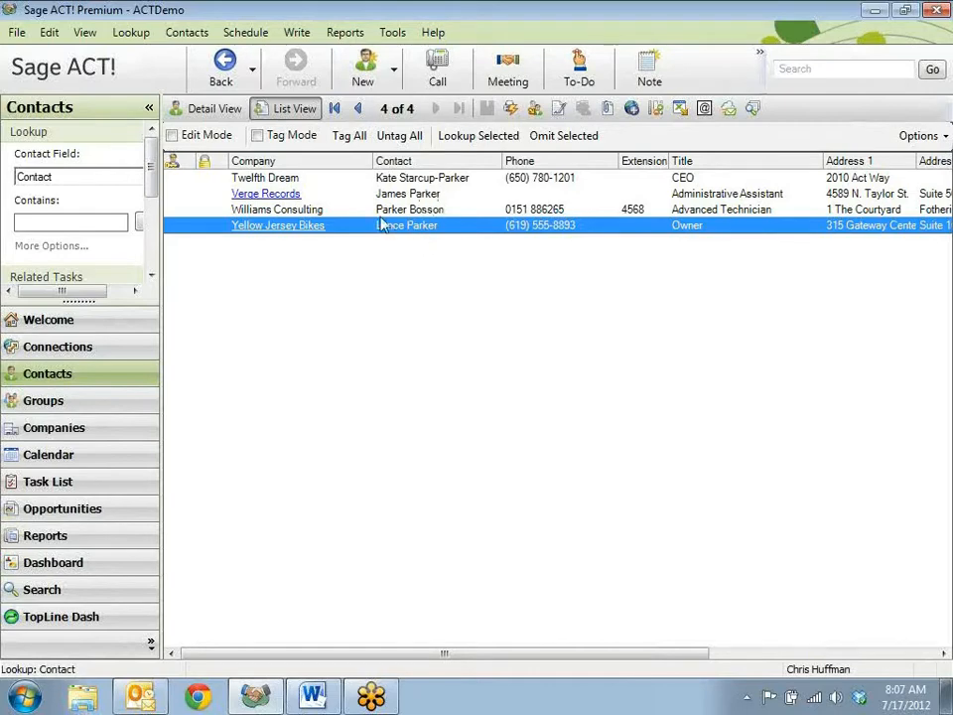
double_click(473, 234)
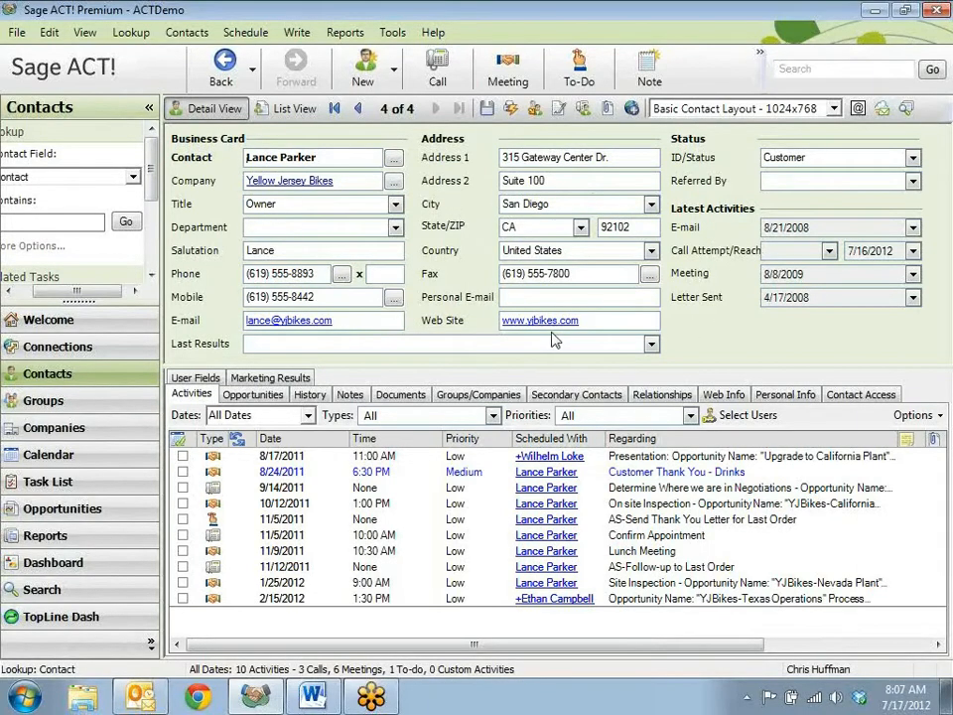
right_click(527, 231)
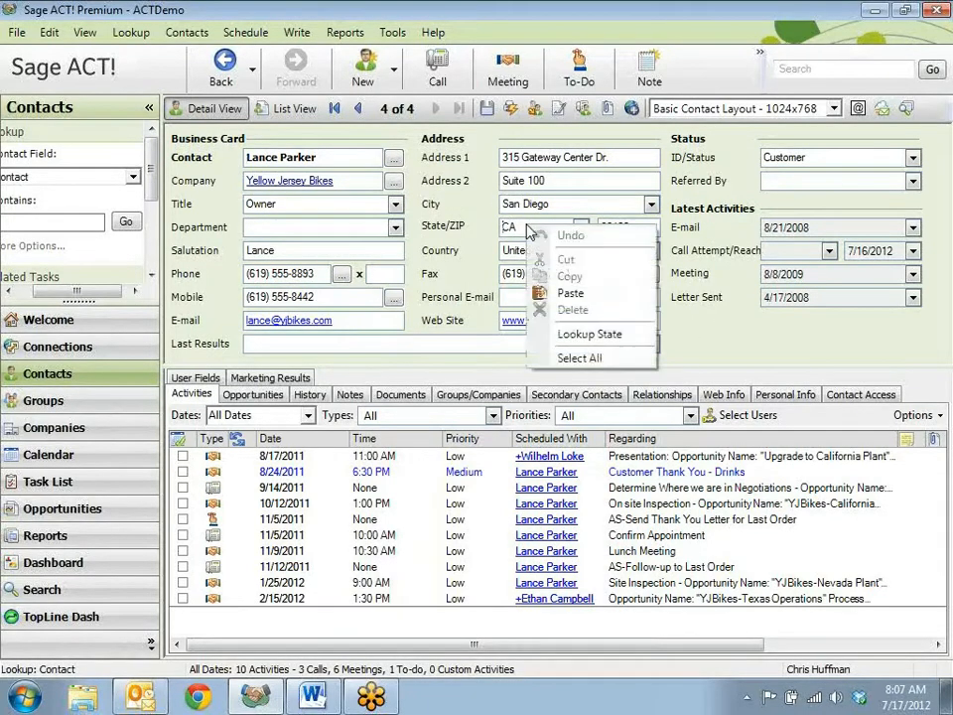
right_click(358, 245)
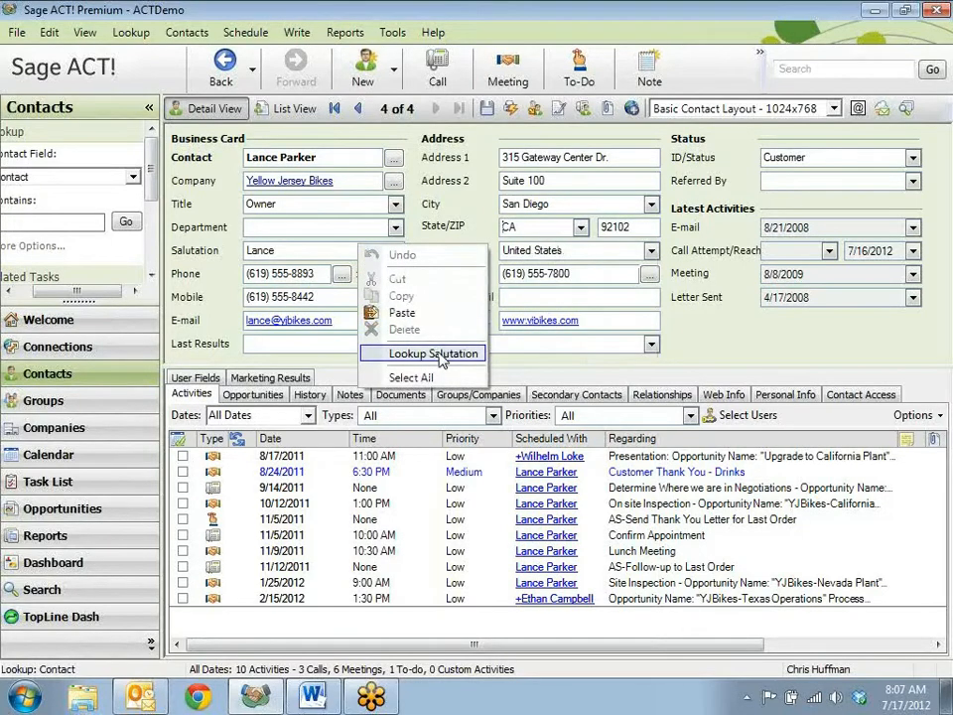
right_click(791, 160)
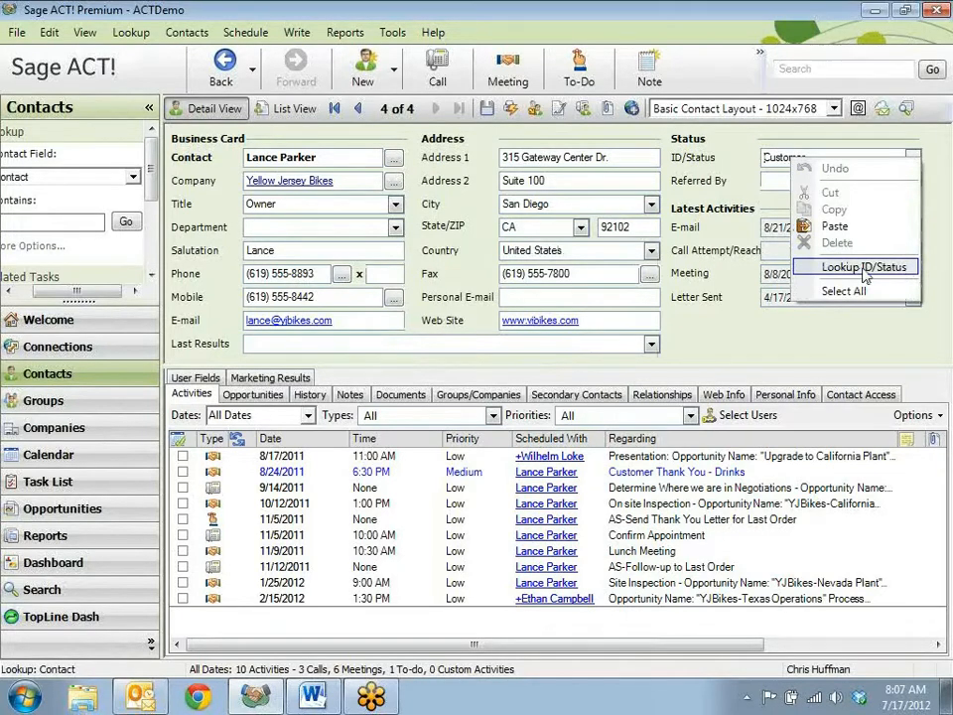
left_click(756, 155)
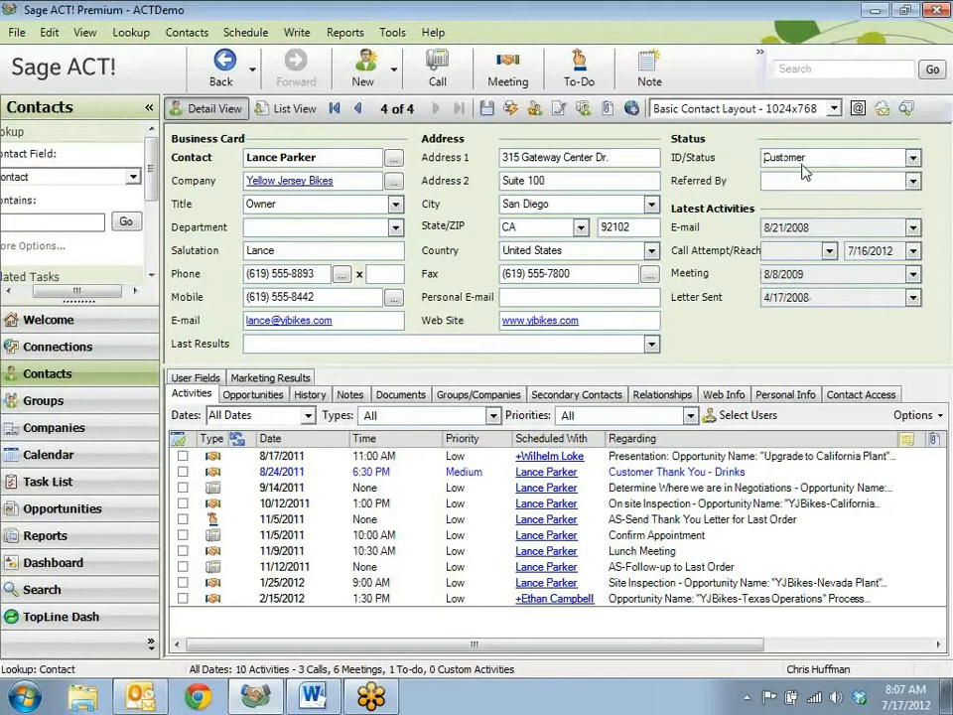
- Look up all contacts whose ID/Status field contains Customer
right_click(806, 167)
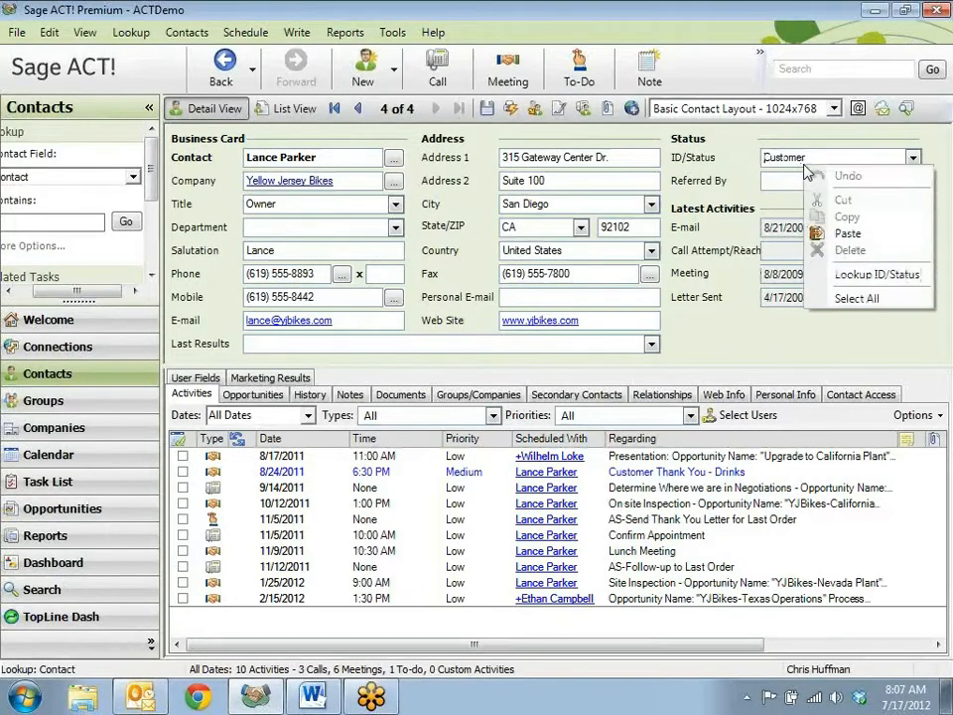
left_click(860, 283)
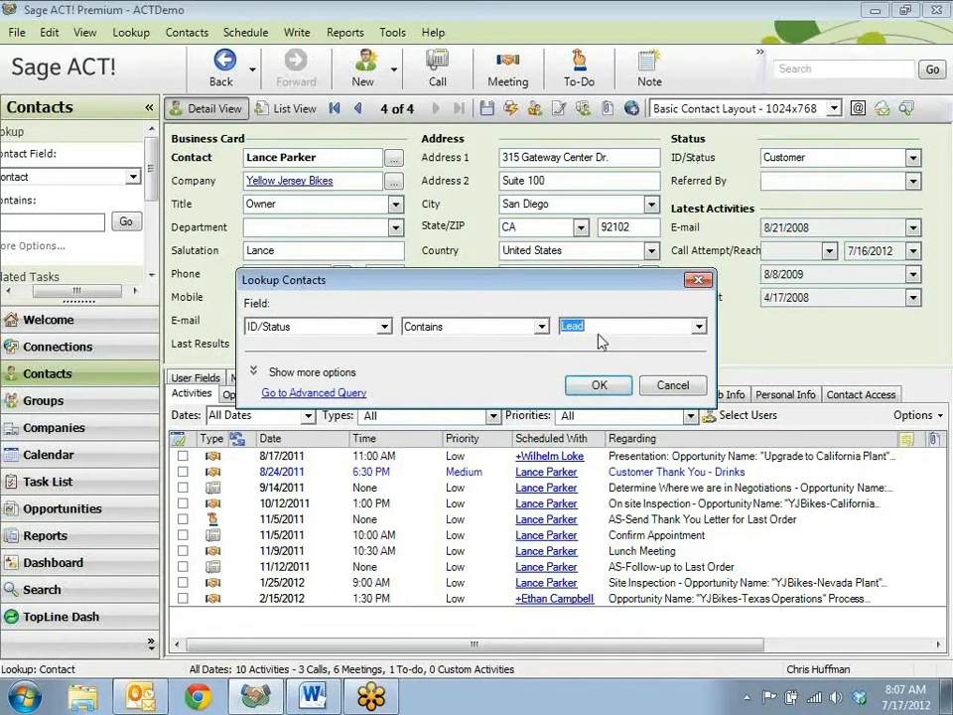
type("Customer")
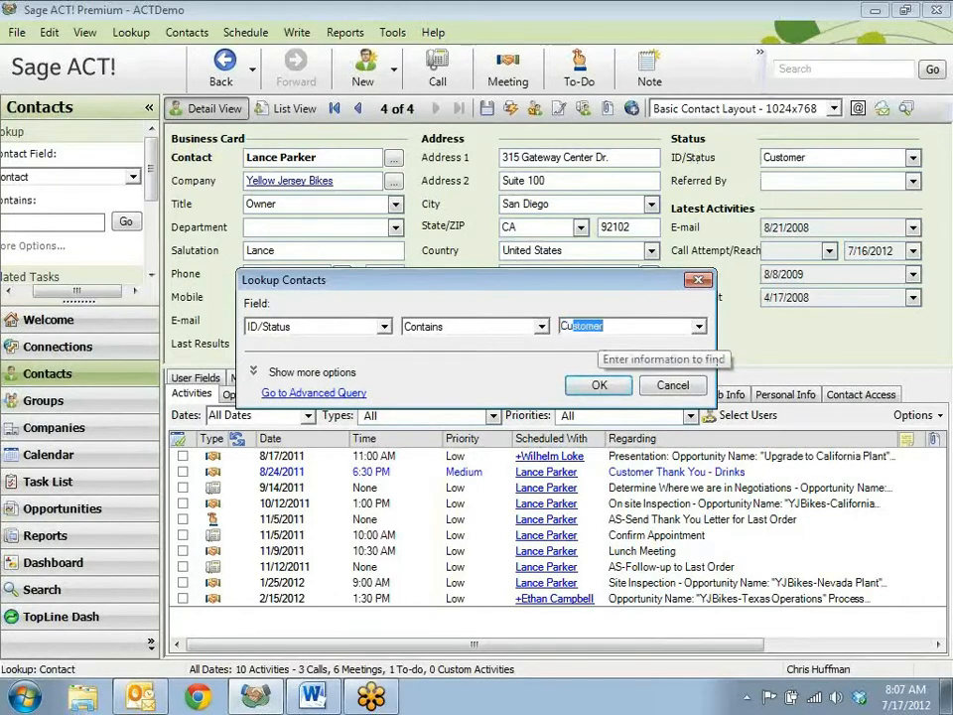
left_click(600, 386)
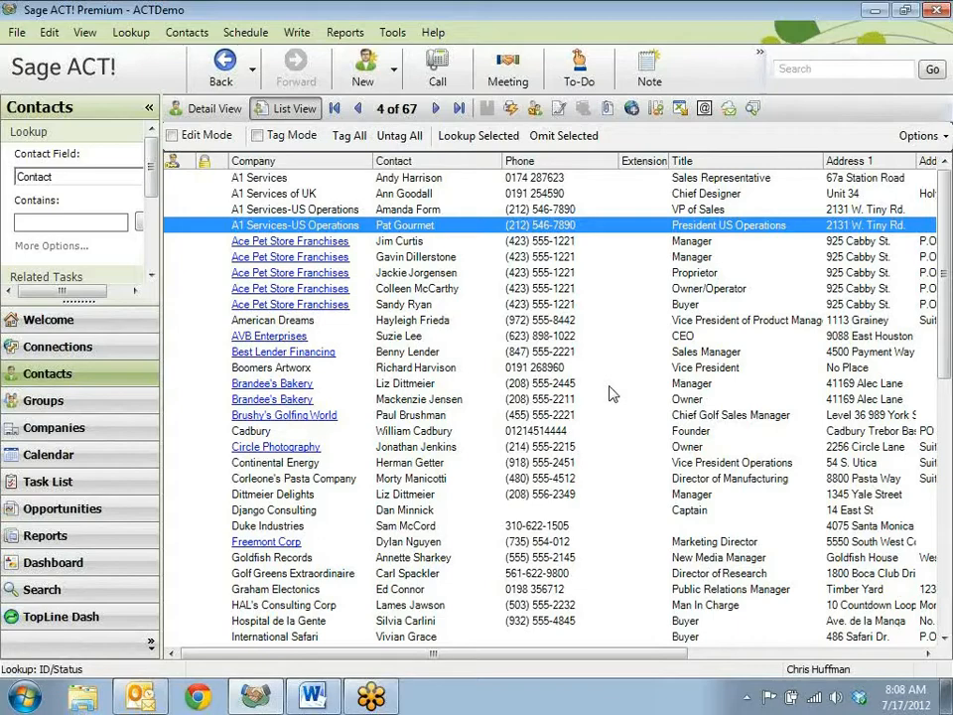
- From the contact's detail view, narrow the current lookup to contacts whose E-mail field contains data
left_click(206, 111)
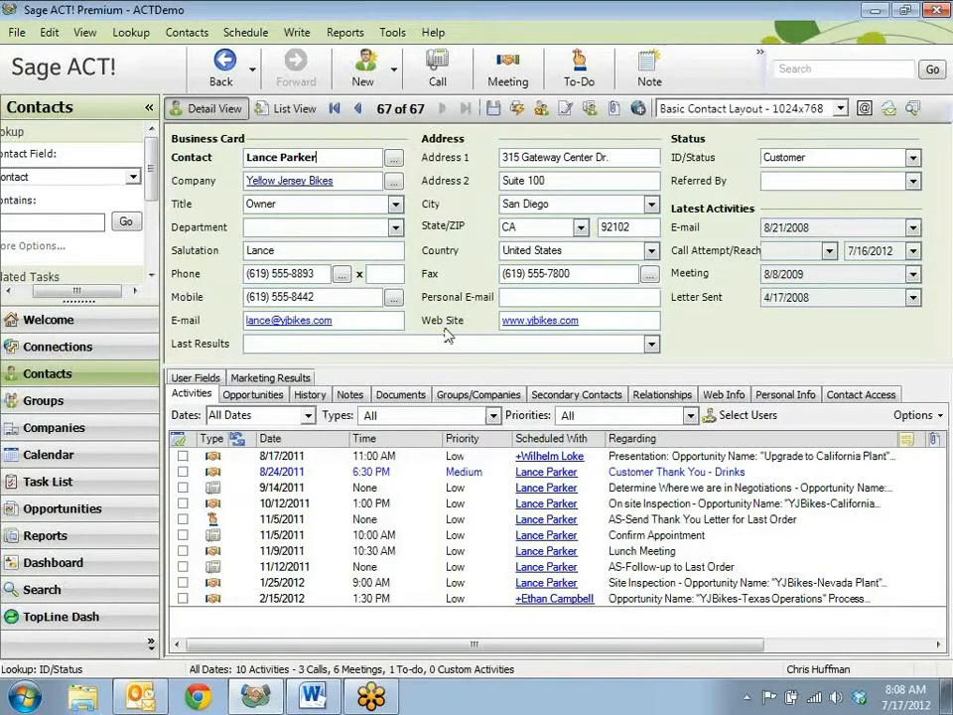
right_click(350, 329)
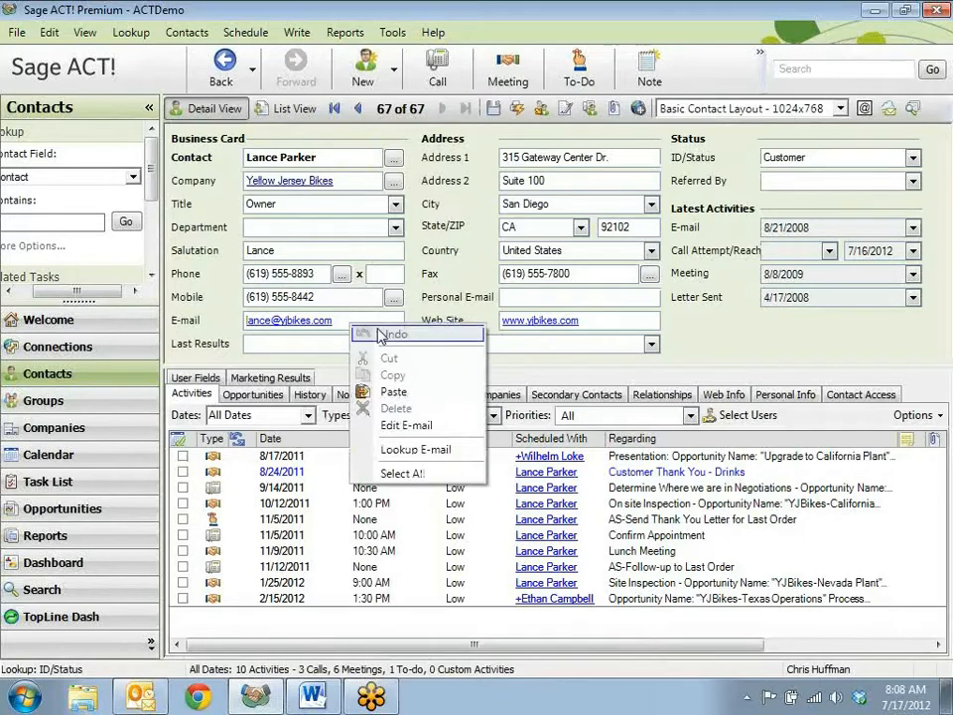
left_click(444, 452)
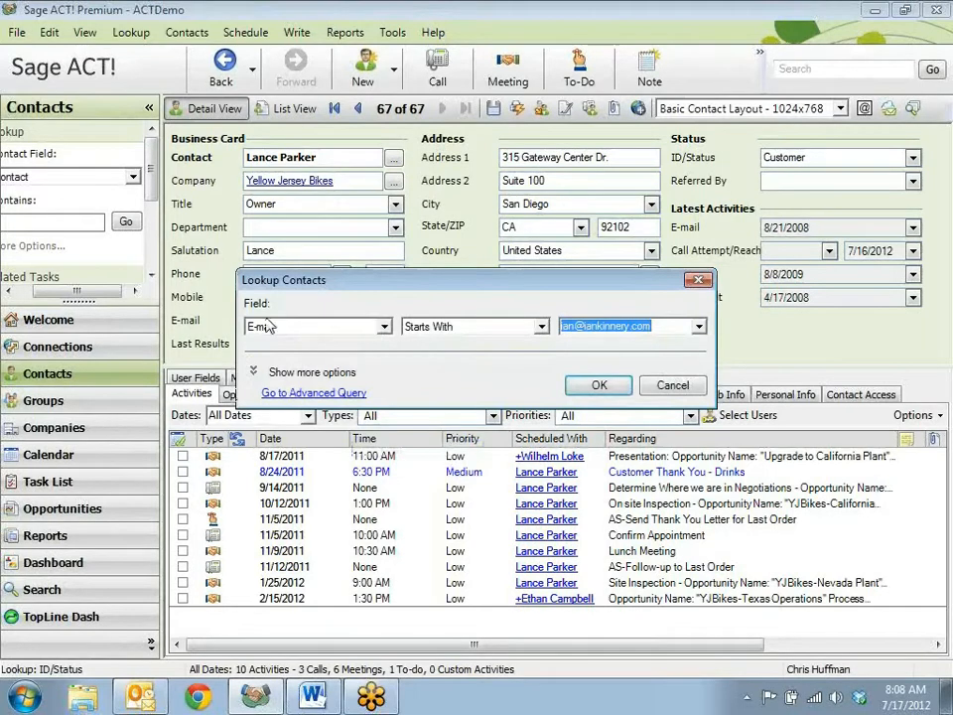
left_click(542, 326)
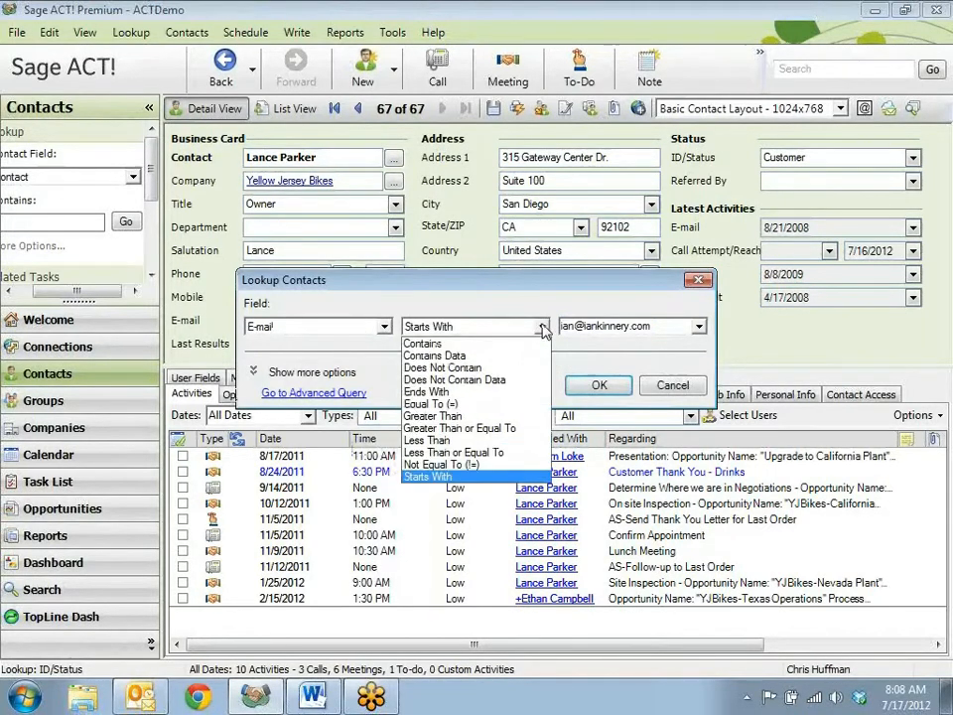
left_click(473, 355)
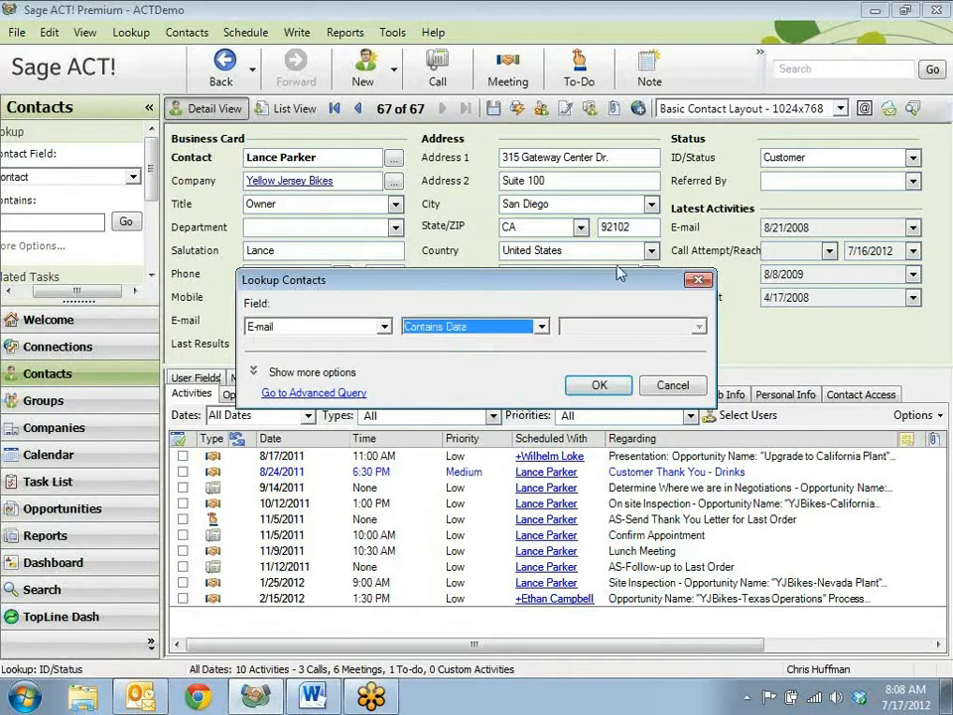
left_click(311, 374)
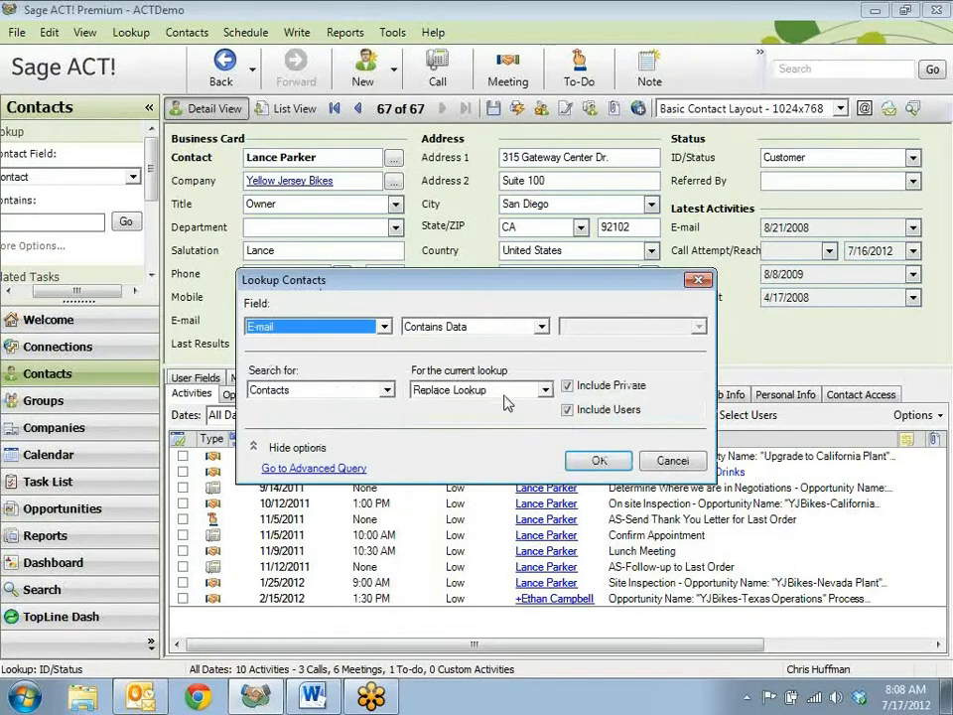
left_click(546, 391)
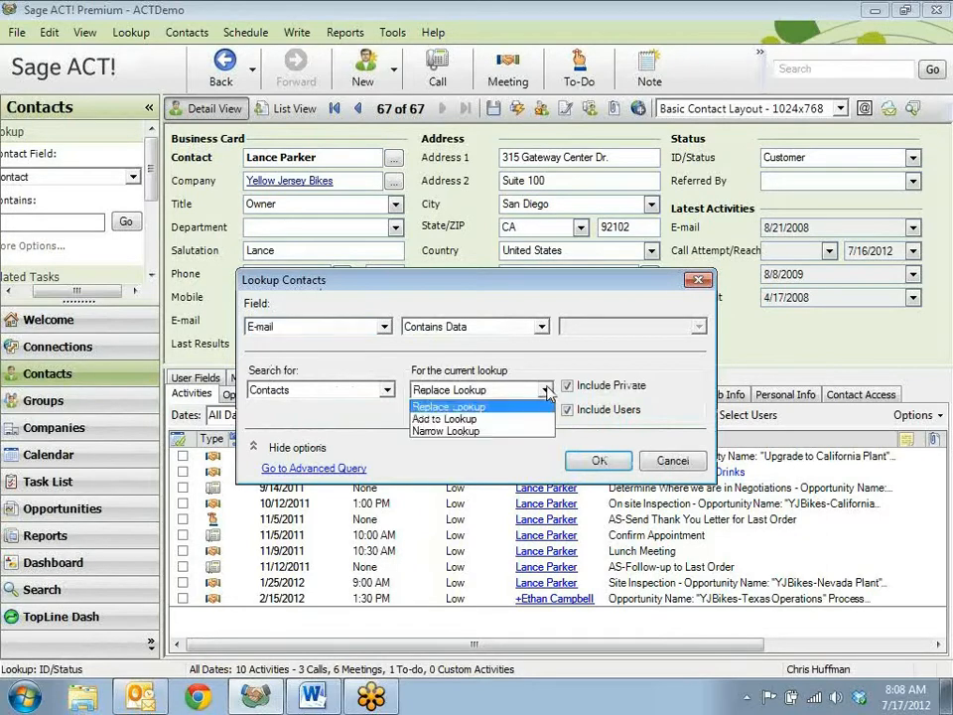
left_click(475, 432)
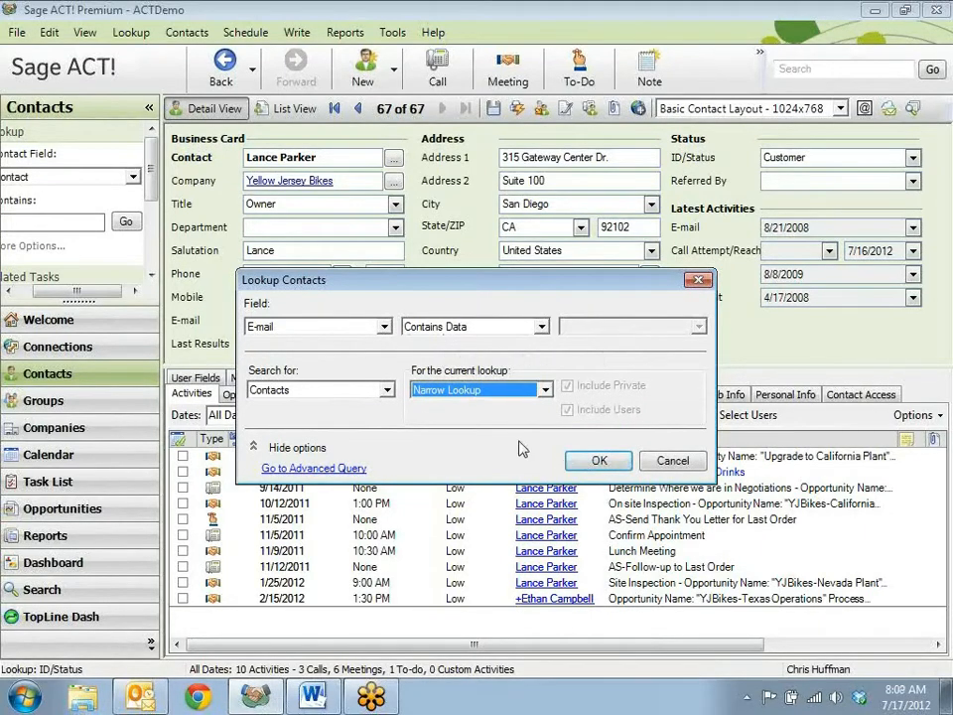
left_click(600, 461)
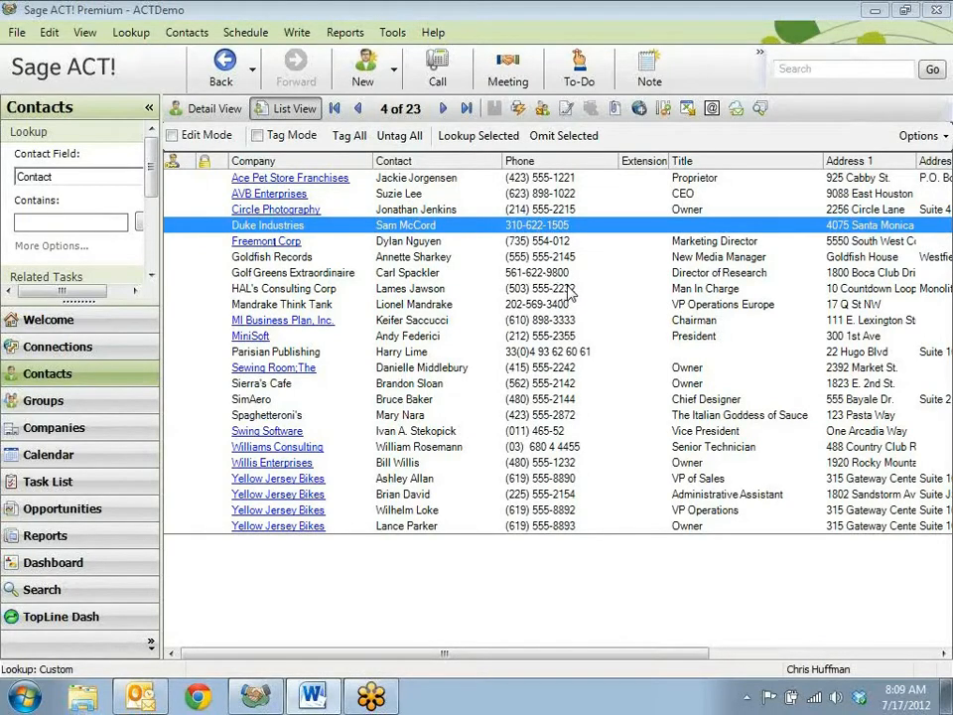
- Browse the narrowed lookup by stepping back three records in detail view, checking the list, and returning to the details
left_click(221, 109)
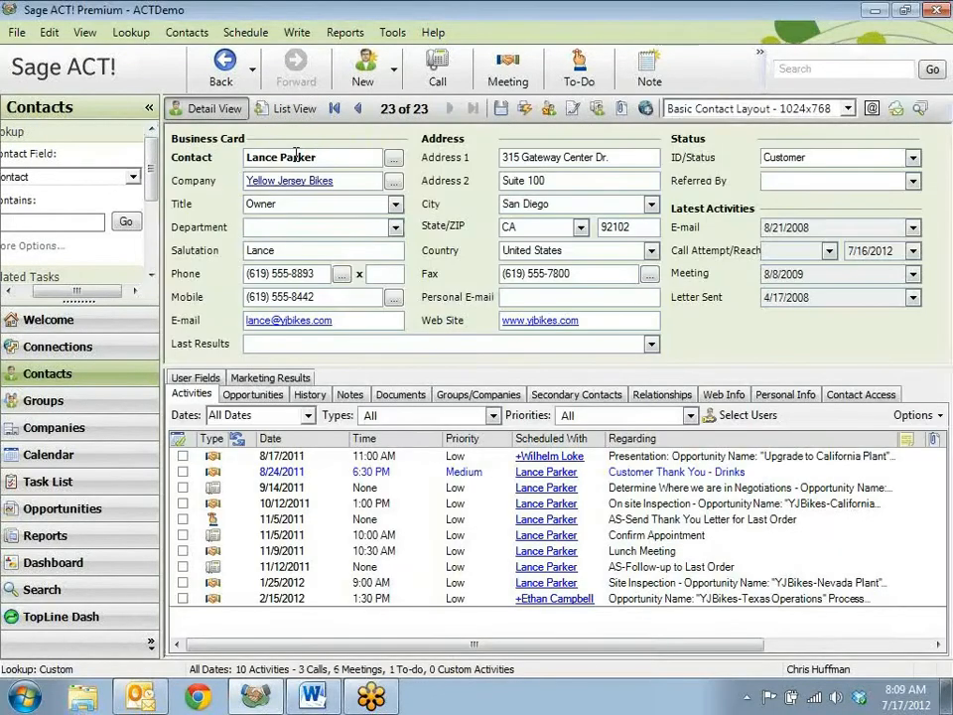
left_click(360, 111)
left_click(360, 109)
left_click(359, 109)
left_click(285, 109)
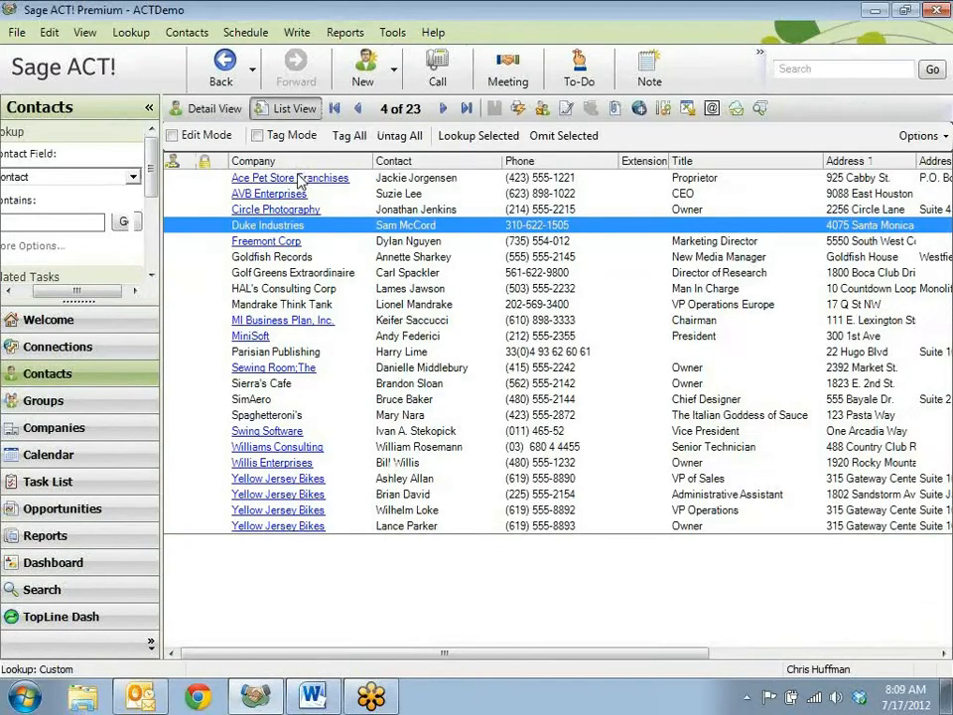
left_click(201, 111)
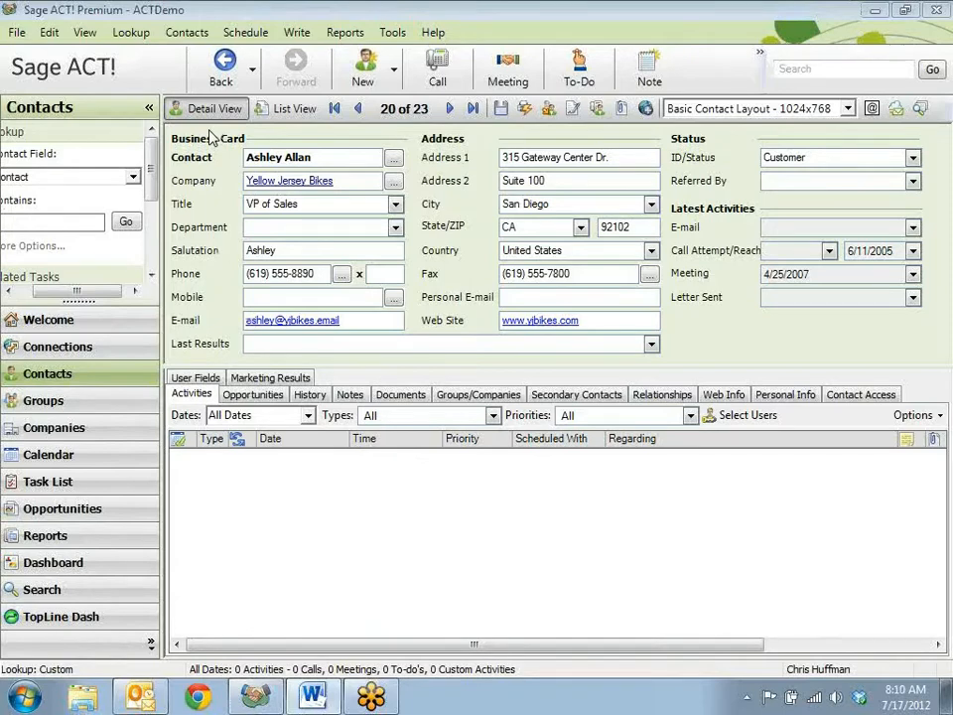
- Create a new group named "Marketing Customer Email"
left_click(44, 401)
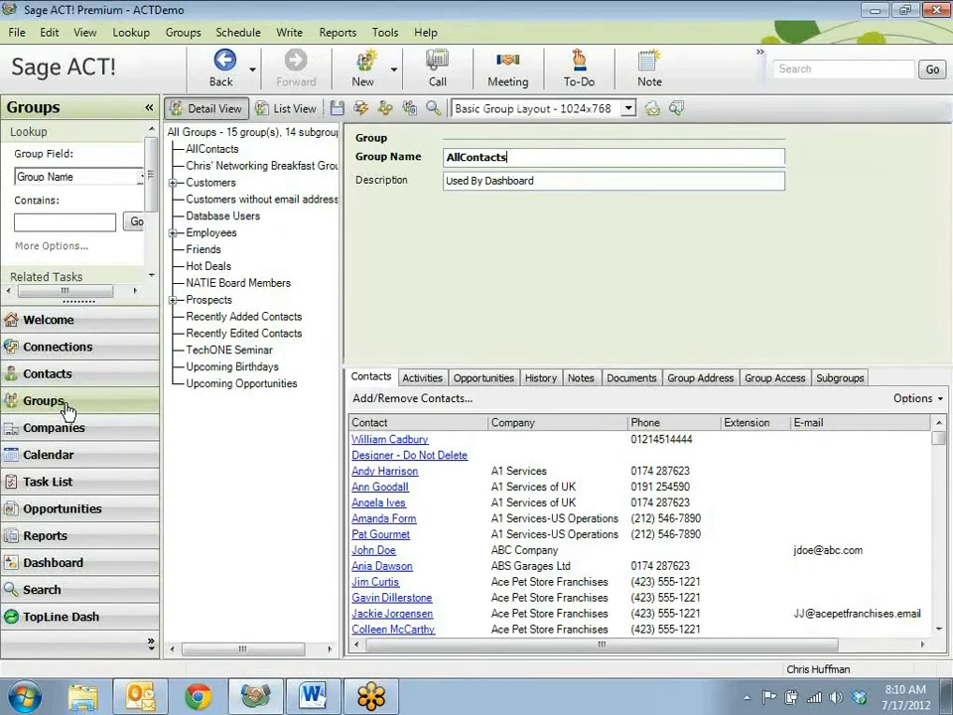
left_click(365, 66)
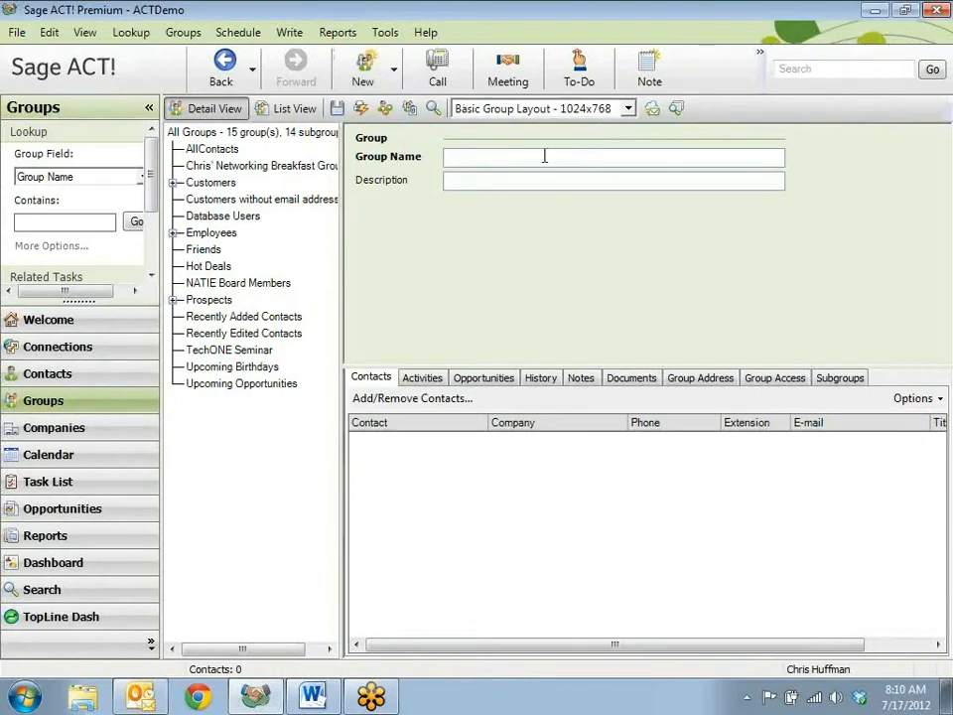
type("Marketing Customer Email")
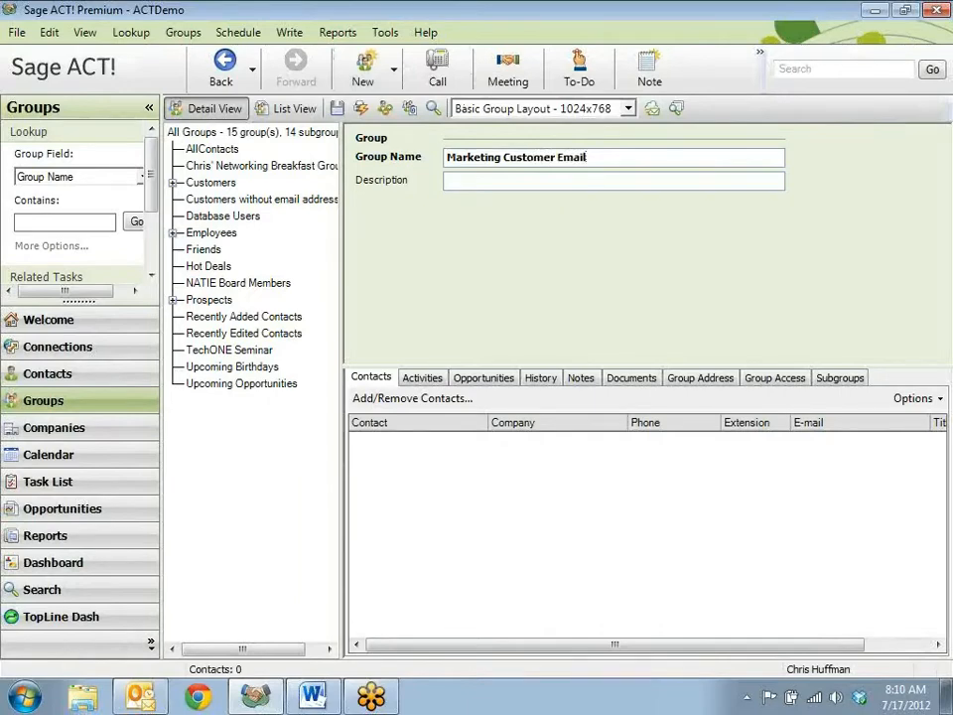
- Add a dynamic membership criterion to the group for contacts whose ID/Status contains Customer, and preview the matches
left_click(411, 400)
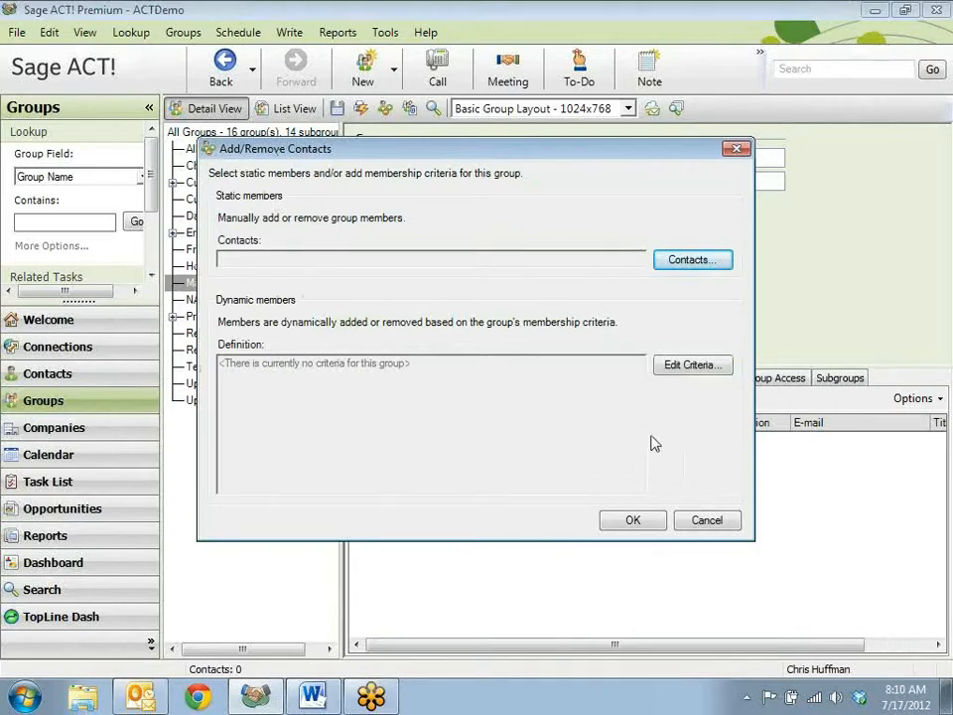
left_click(695, 367)
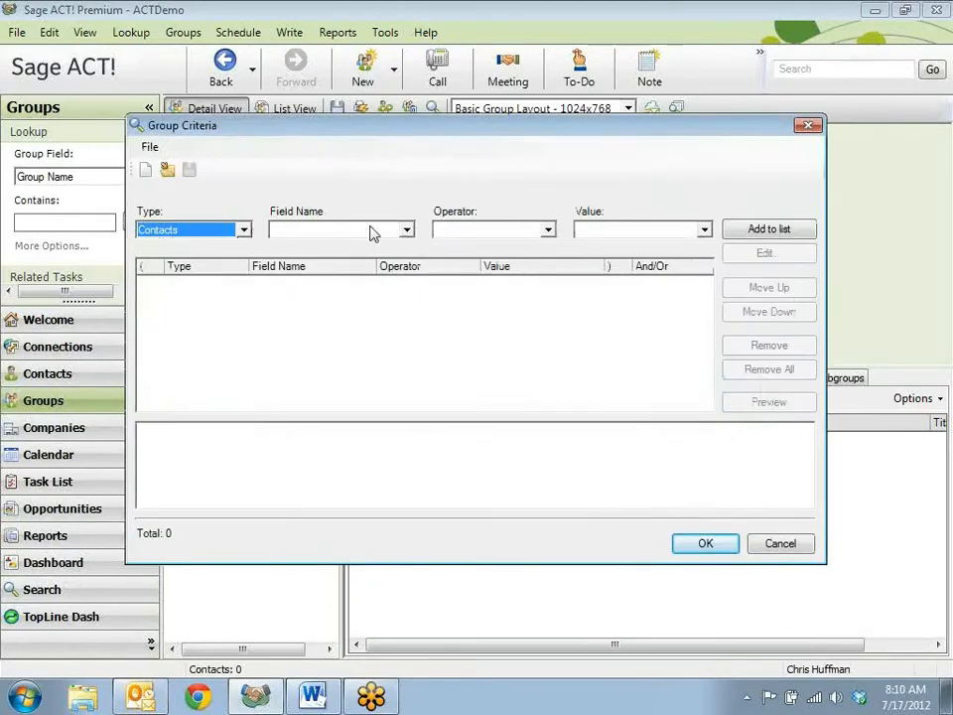
left_click(405, 230)
left_click(406, 231)
key("i")
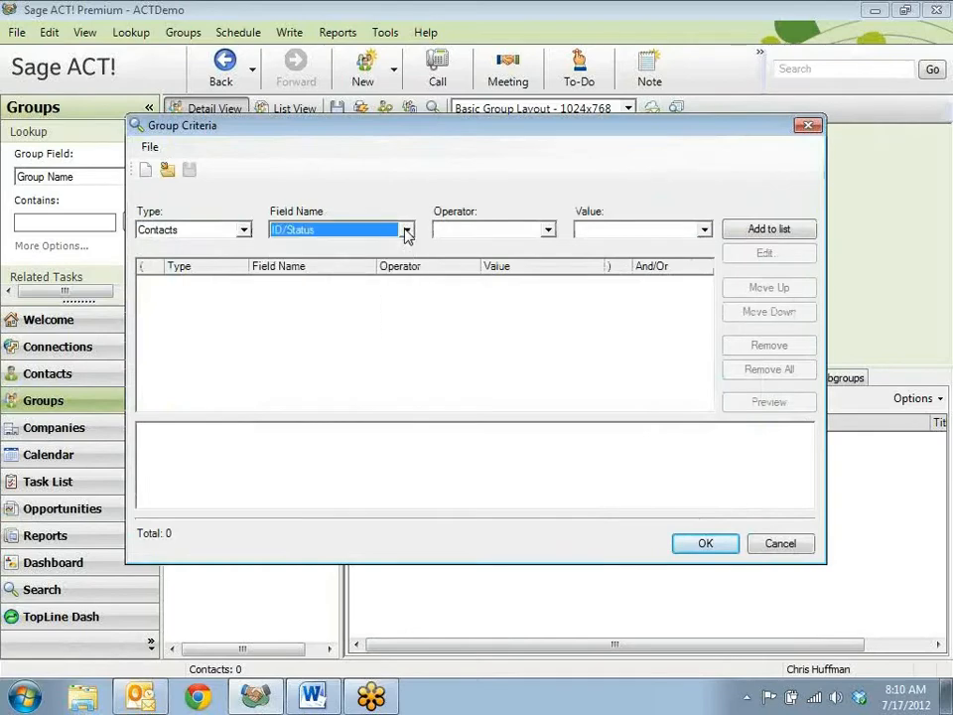
left_click(545, 230)
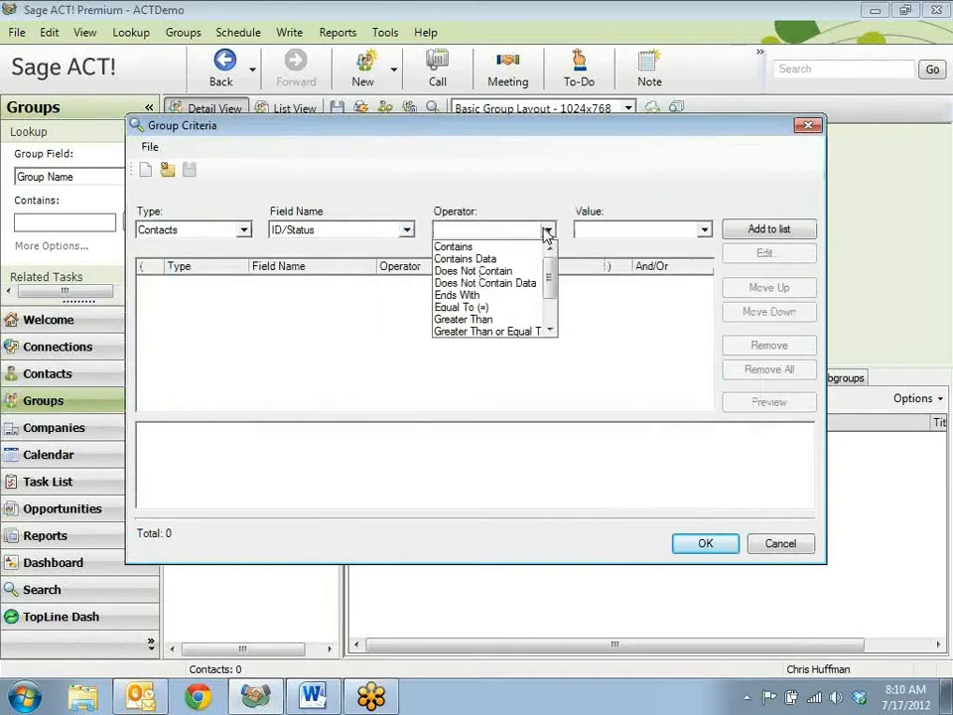
left_click(457, 244)
left_click(705, 231)
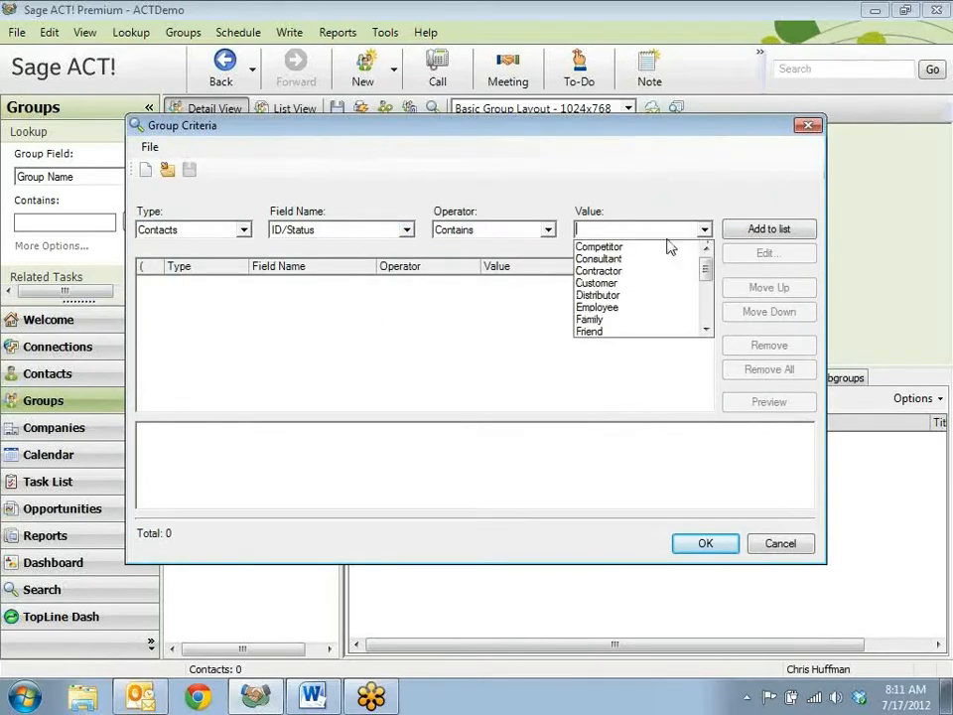
left_click(634, 282)
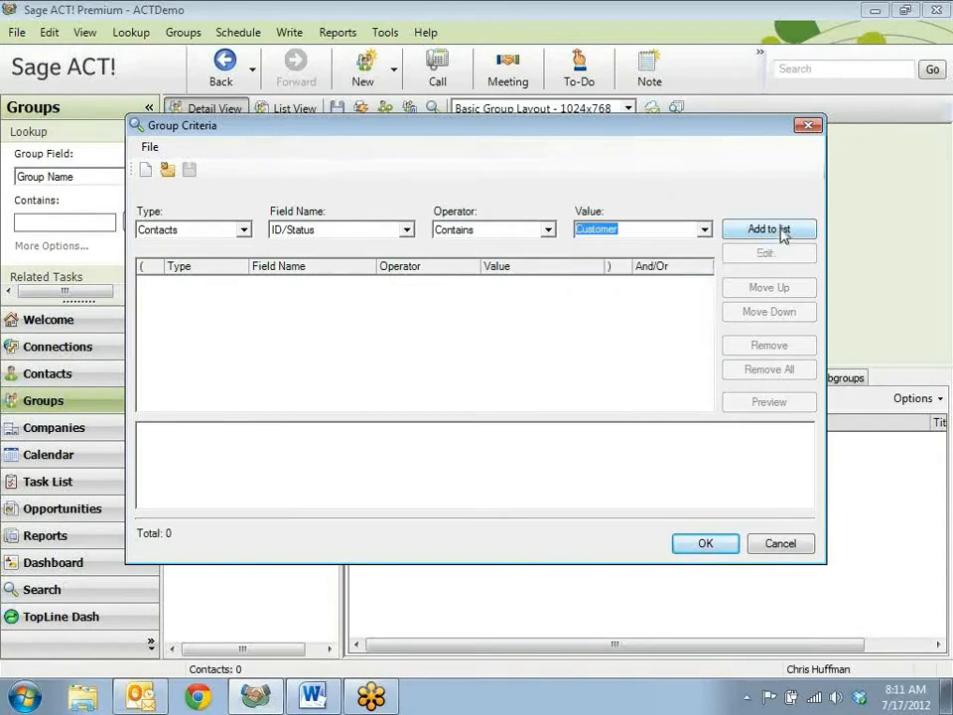
left_click(773, 233)
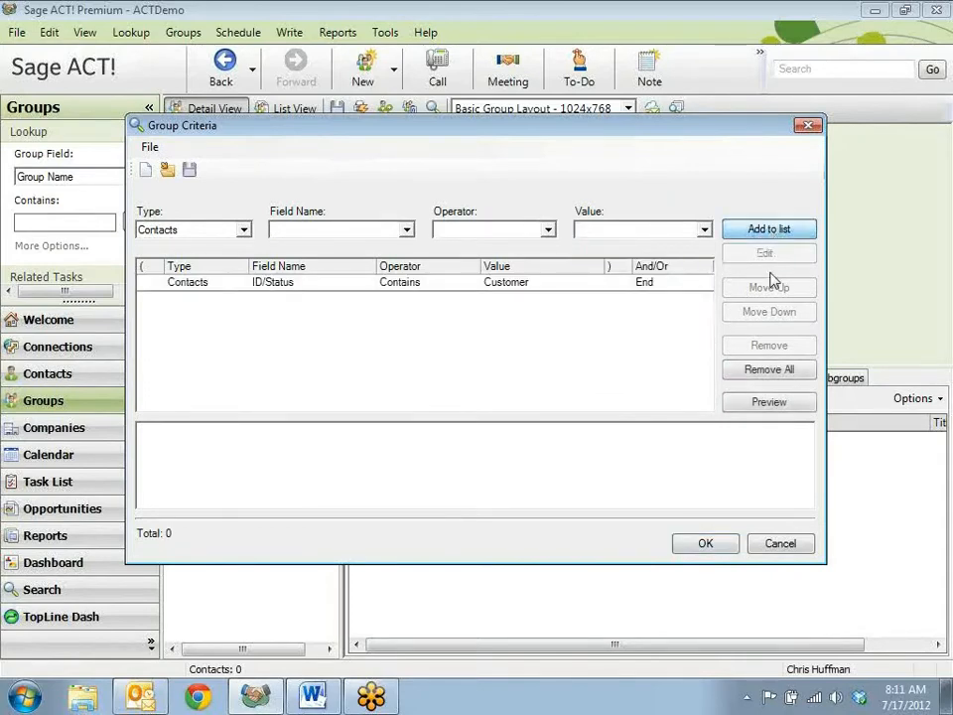
left_click(777, 405)
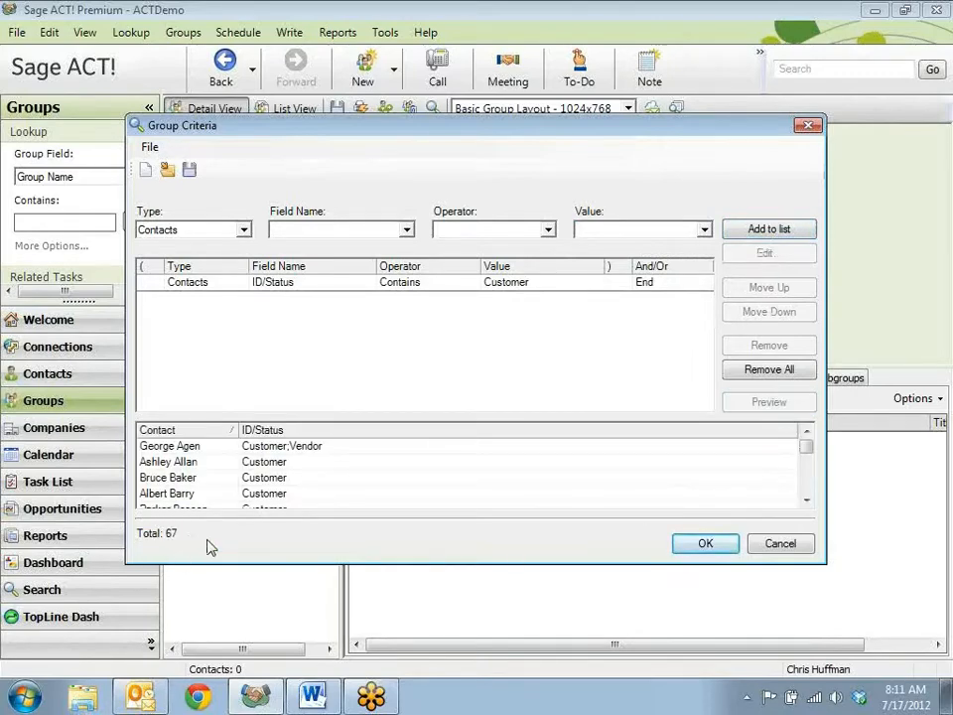
- Add a second group criterion for contacts whose E-mail Does Not Contain Data, preview the matches, and save the criteria
left_click(410, 228)
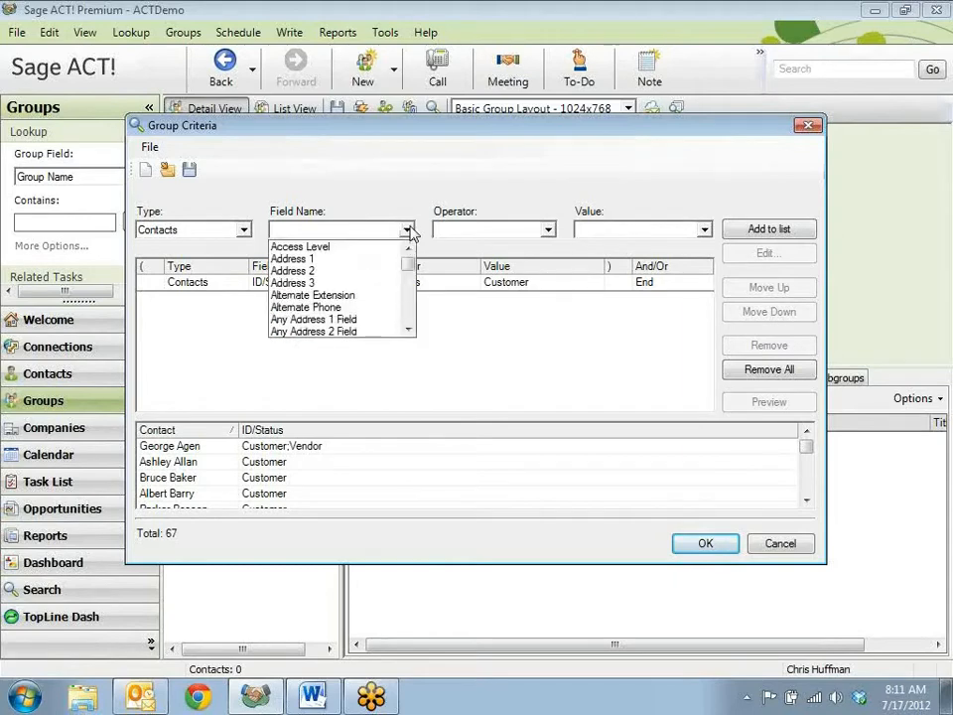
left_click(411, 229)
key("e")
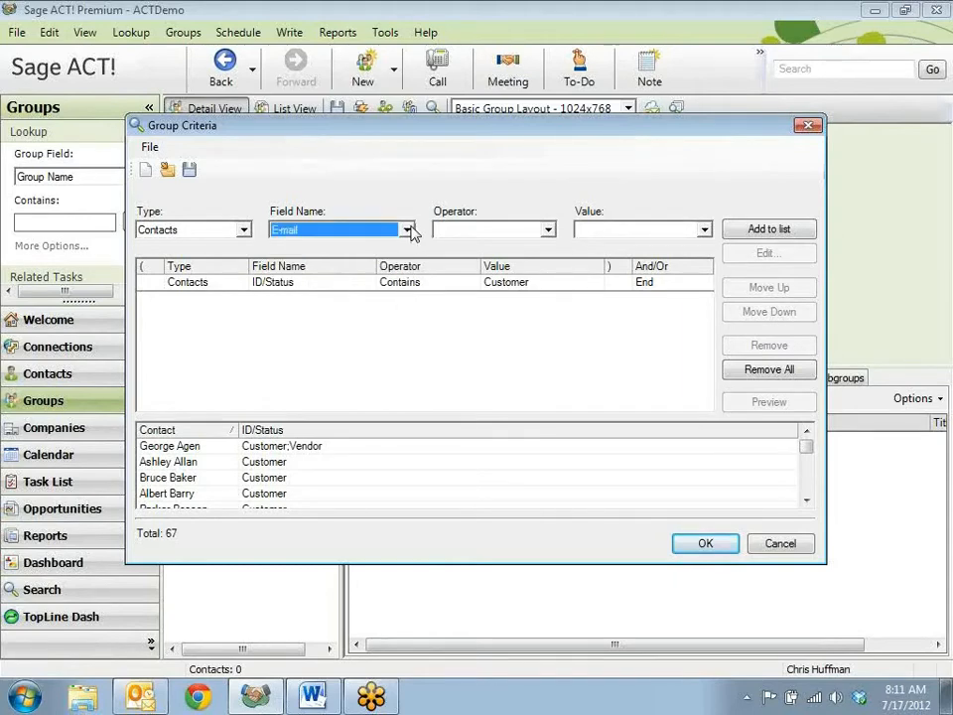
left_click(549, 231)
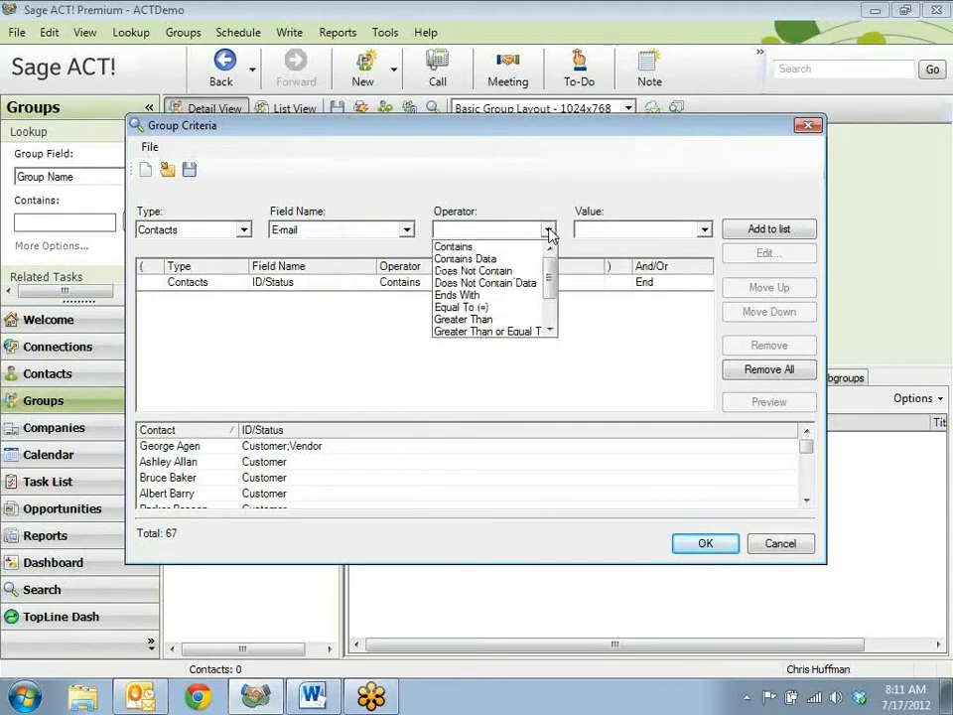
left_click(520, 285)
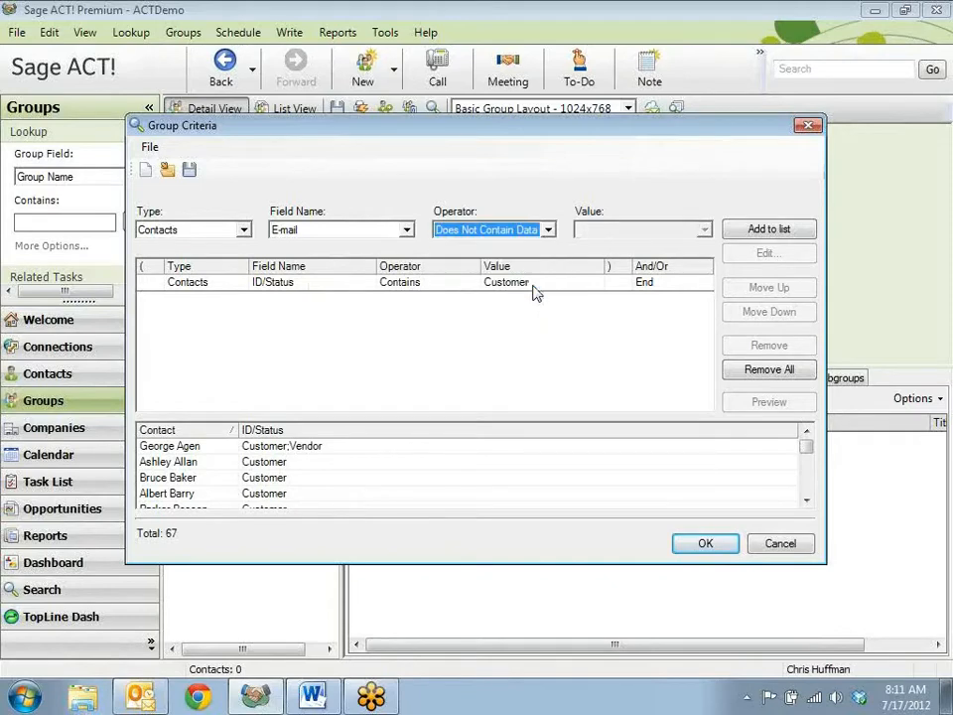
left_click(770, 229)
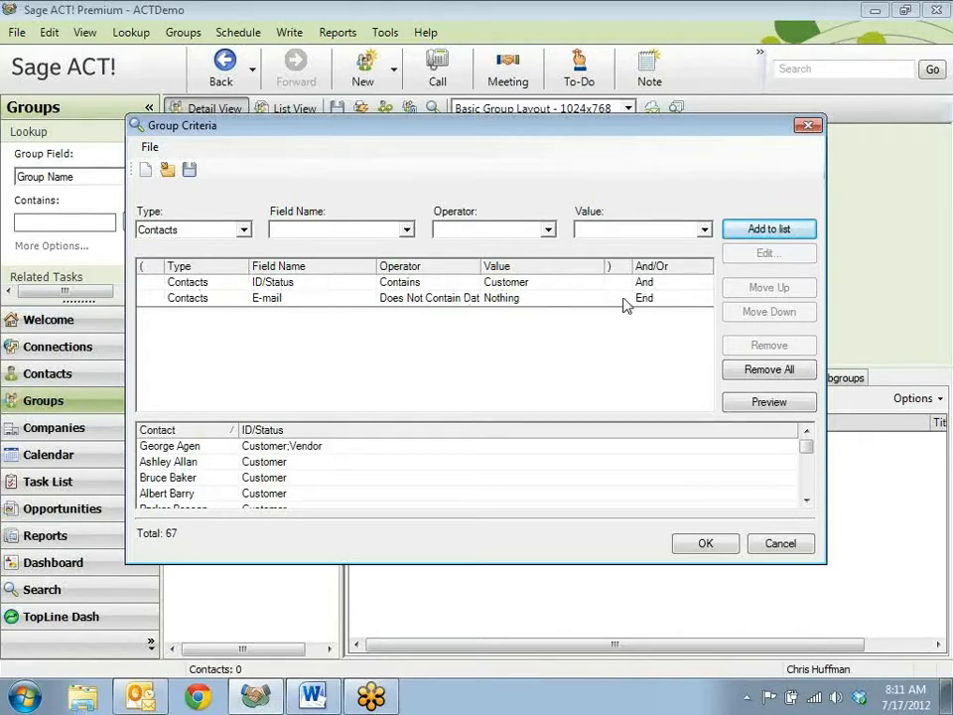
left_click(775, 404)
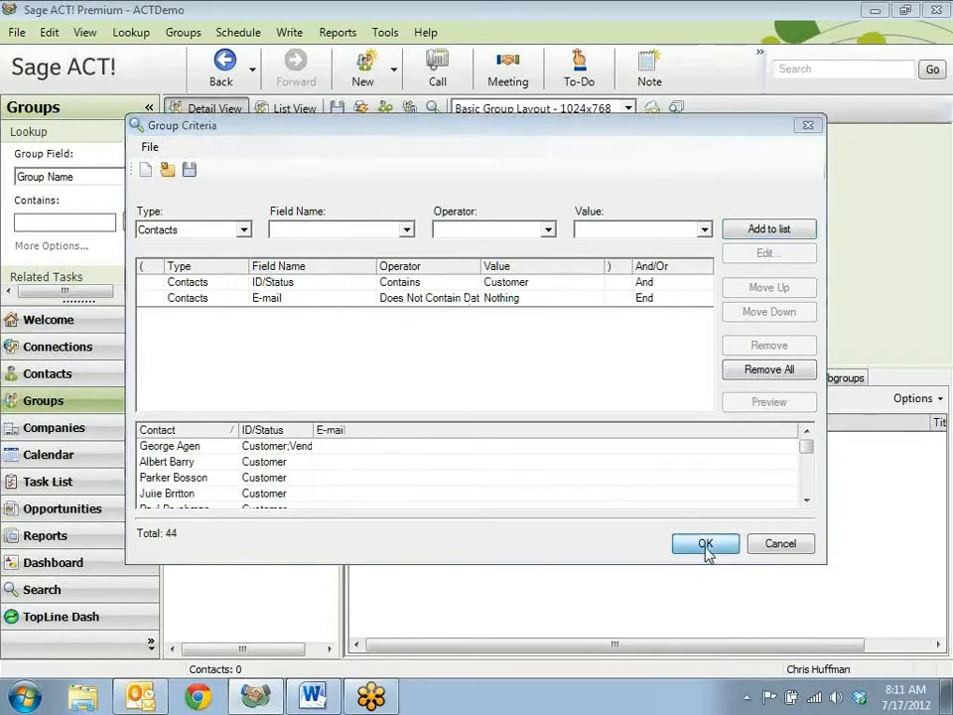
left_click(706, 547)
left_click(635, 520)
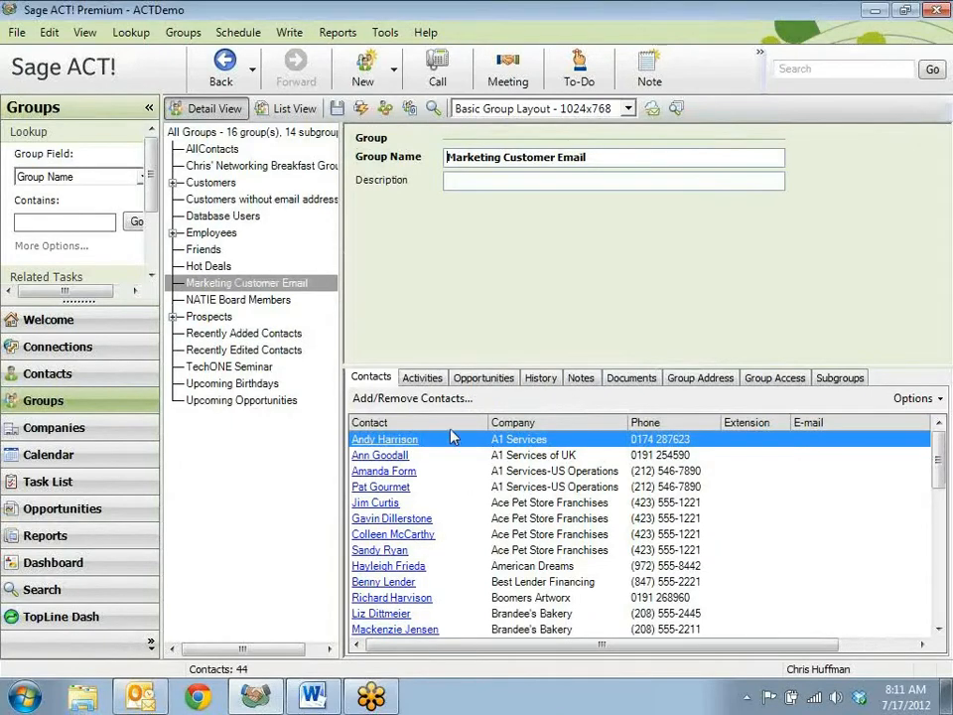
- Create a lookup from the Marketing Customer Email group, and replace it with a lookup of contacts whose ID/Status contains Customer
right_click(293, 289)
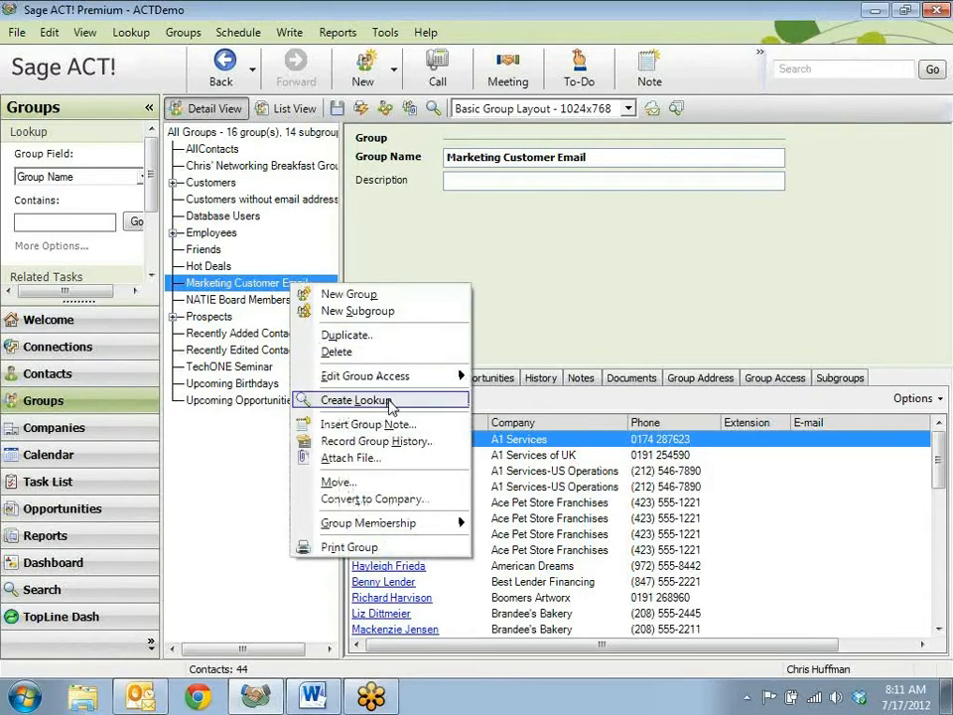
left_click(385, 401)
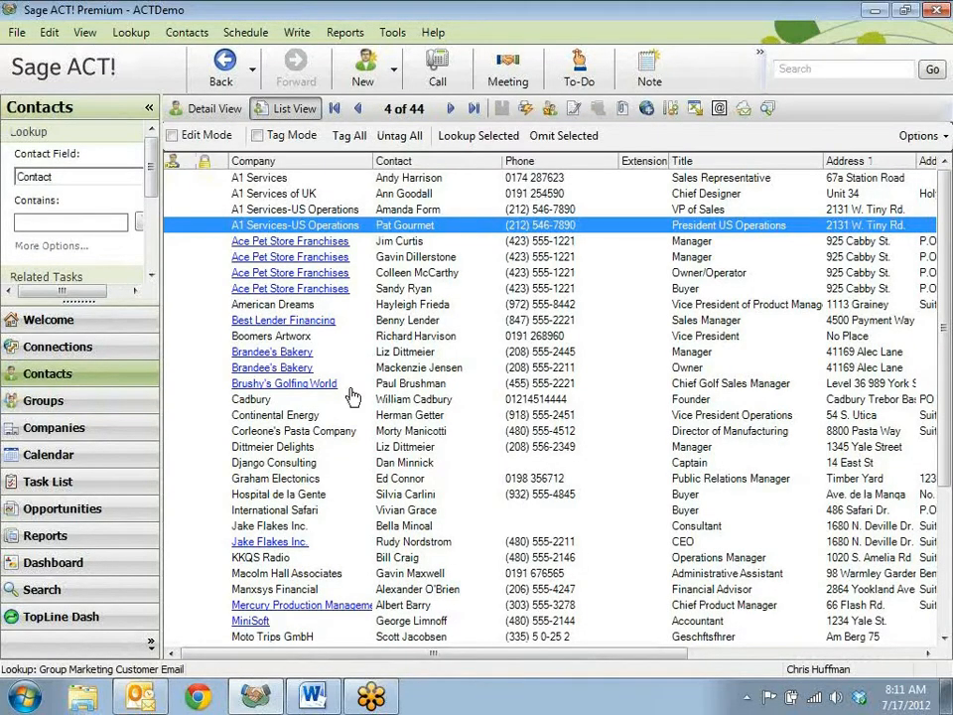
left_click(132, 32)
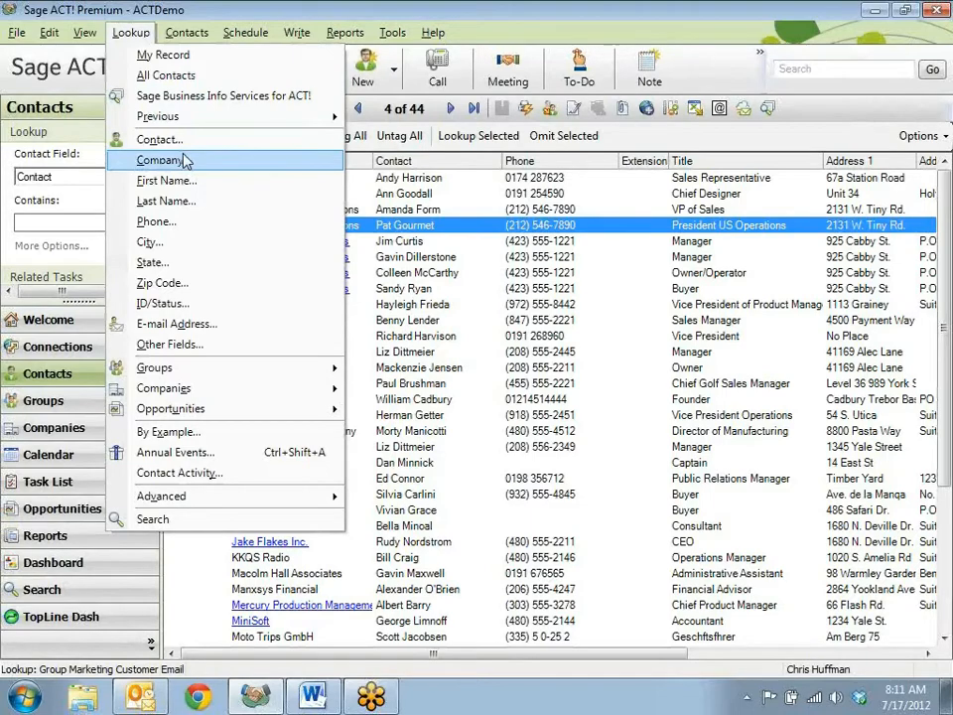
left_click(183, 302)
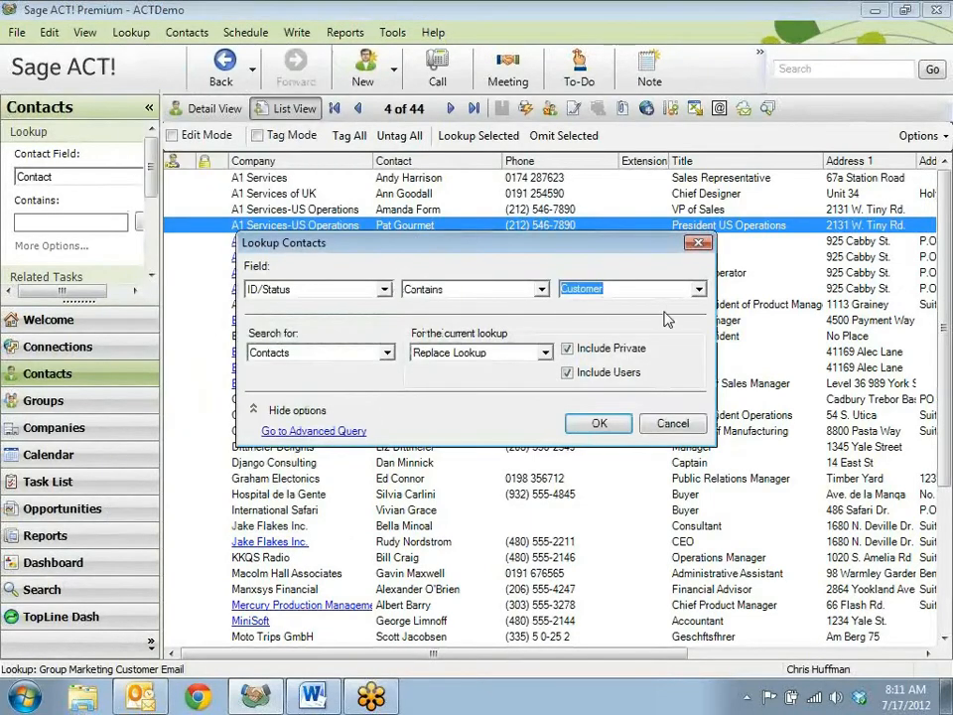
left_click(624, 422)
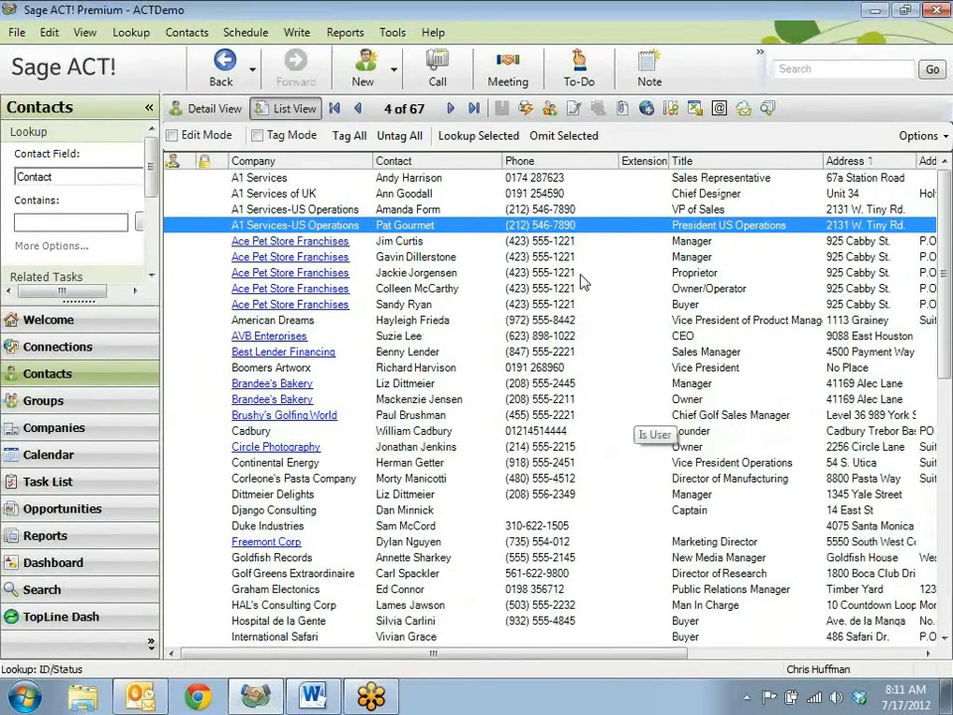
- Open the A1 Services contact at the start of the list and fill in the contact's e-mail
double_click(480, 180)
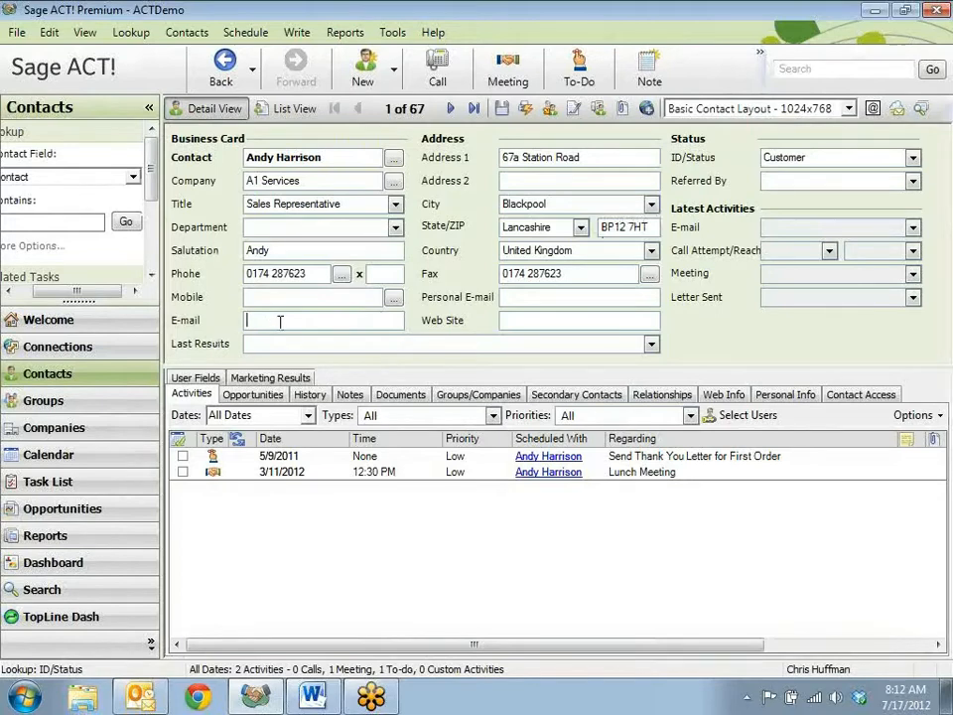
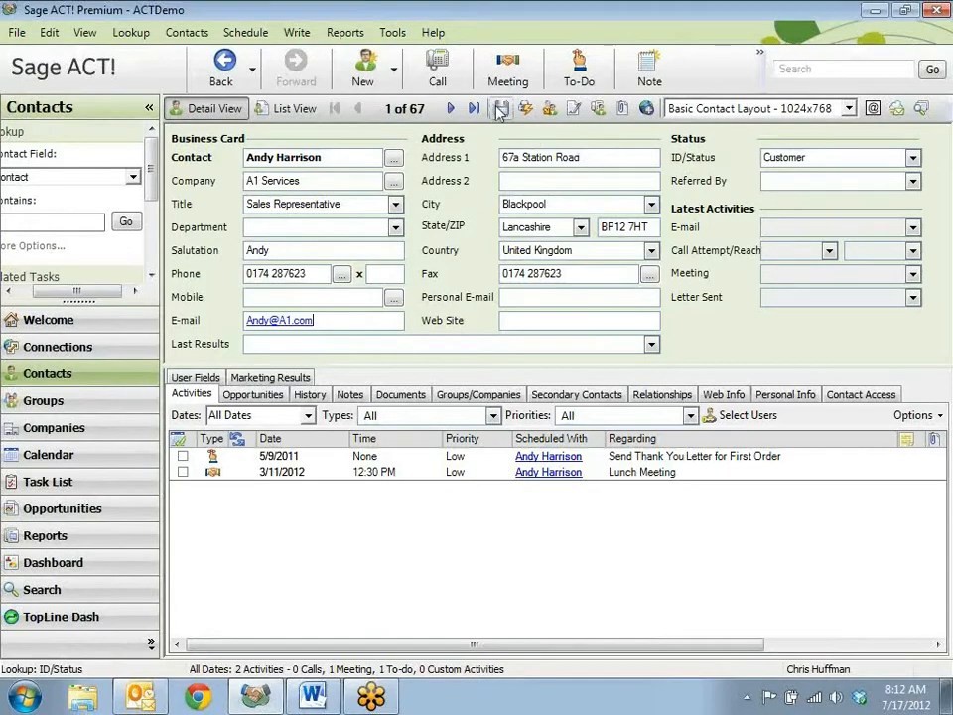
- Return to the groups and create a lookup from Marketing Customer Email to check its updated membership
left_click(77, 406)
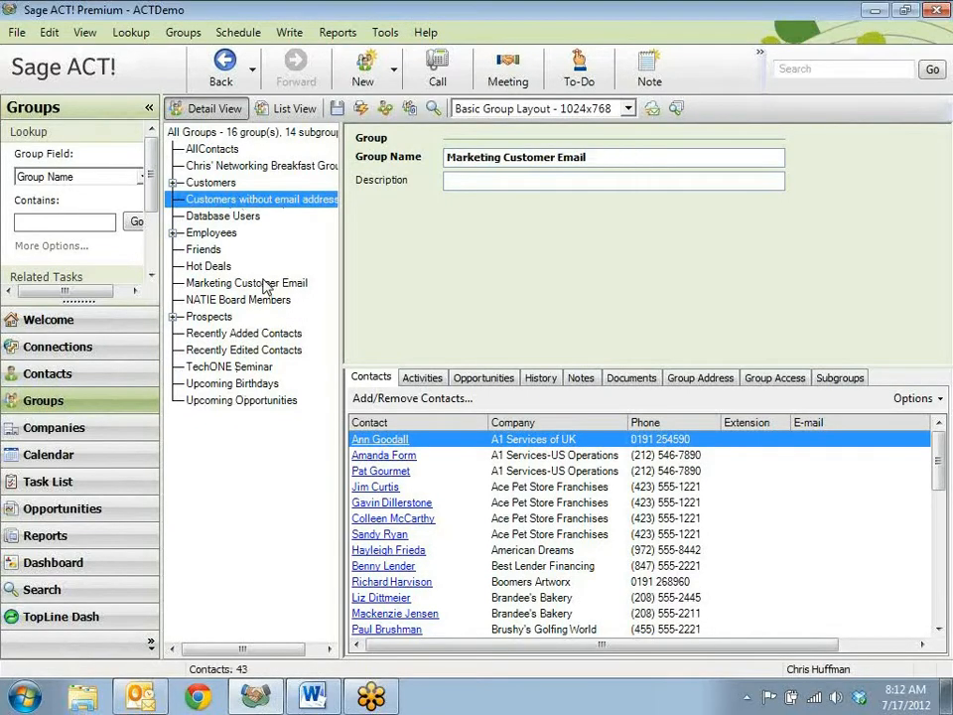
left_click(240, 283)
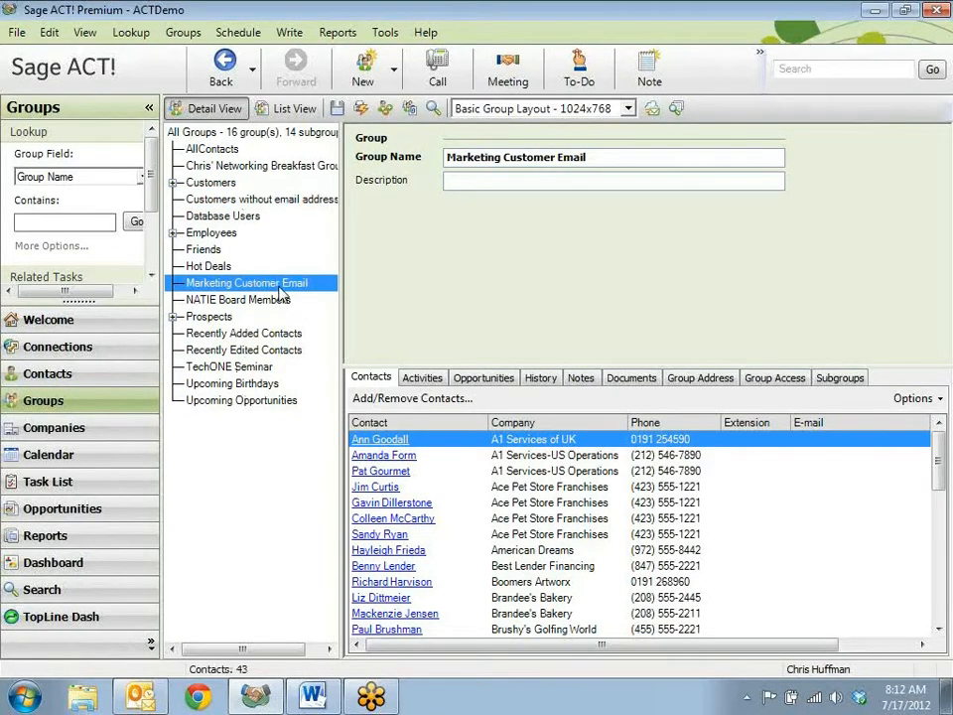
right_click(279, 292)
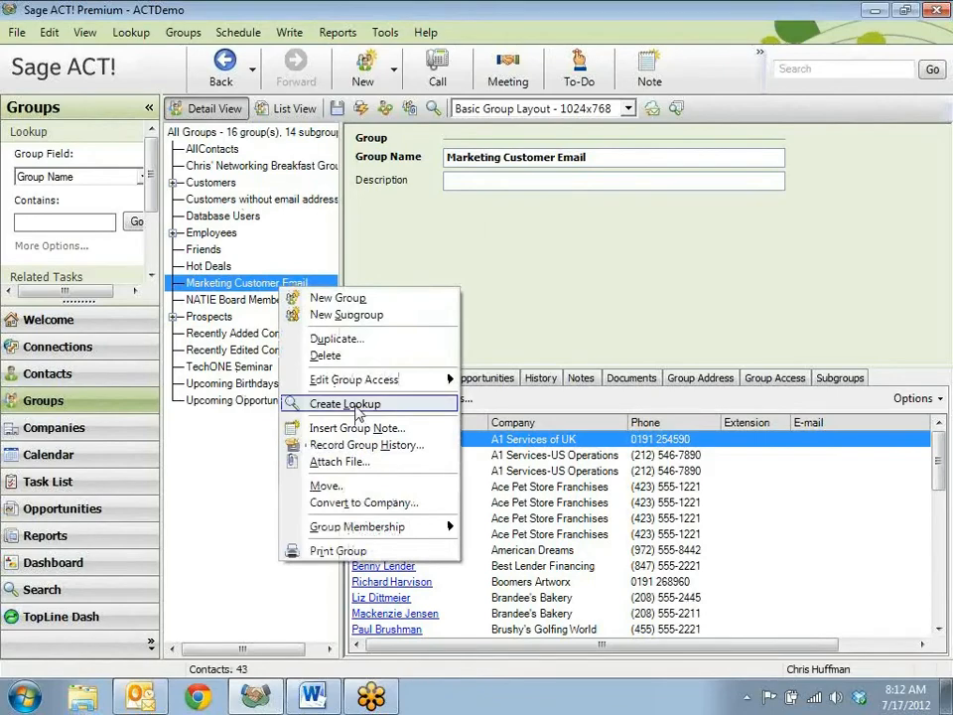
left_click(355, 407)
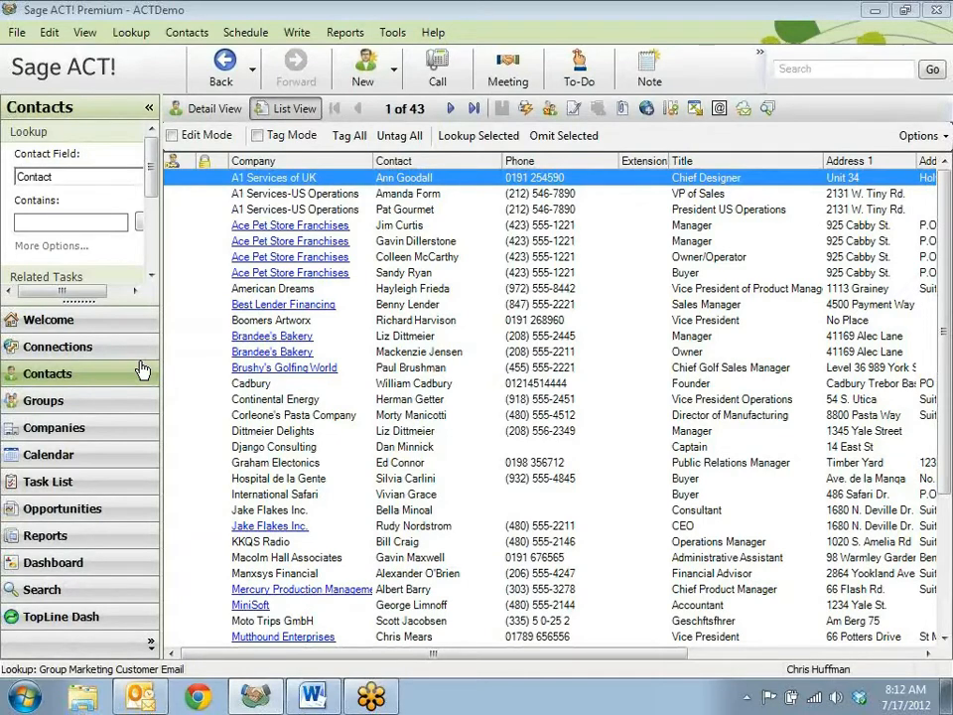
- Create and save a new group named "Marketing Hot Leads"
left_click(63, 403)
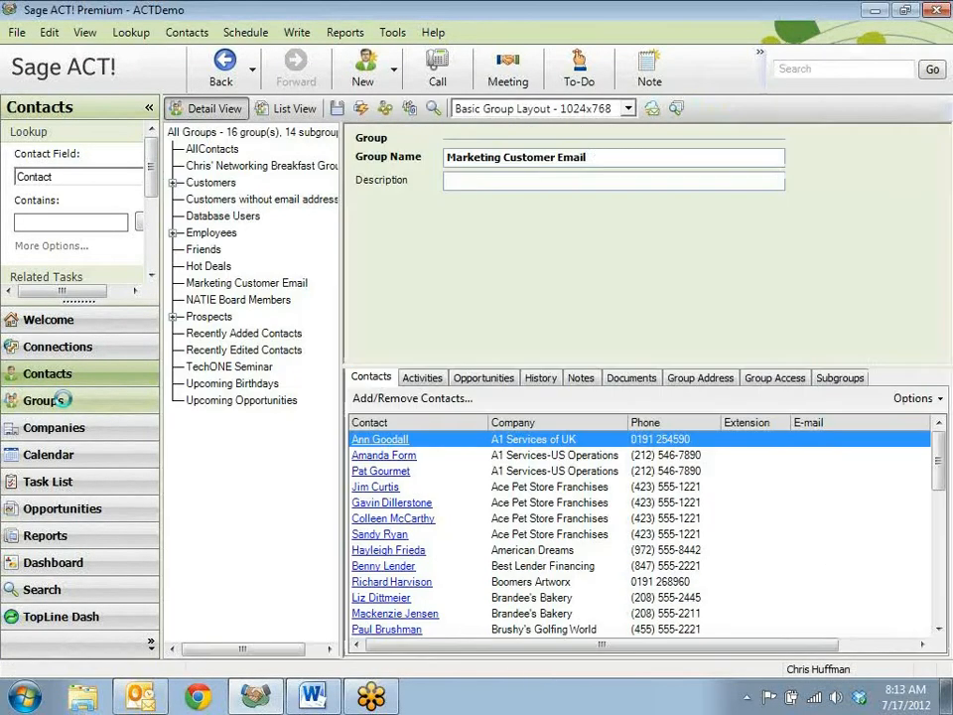
left_click(364, 70)
type("Marketing Hot L")
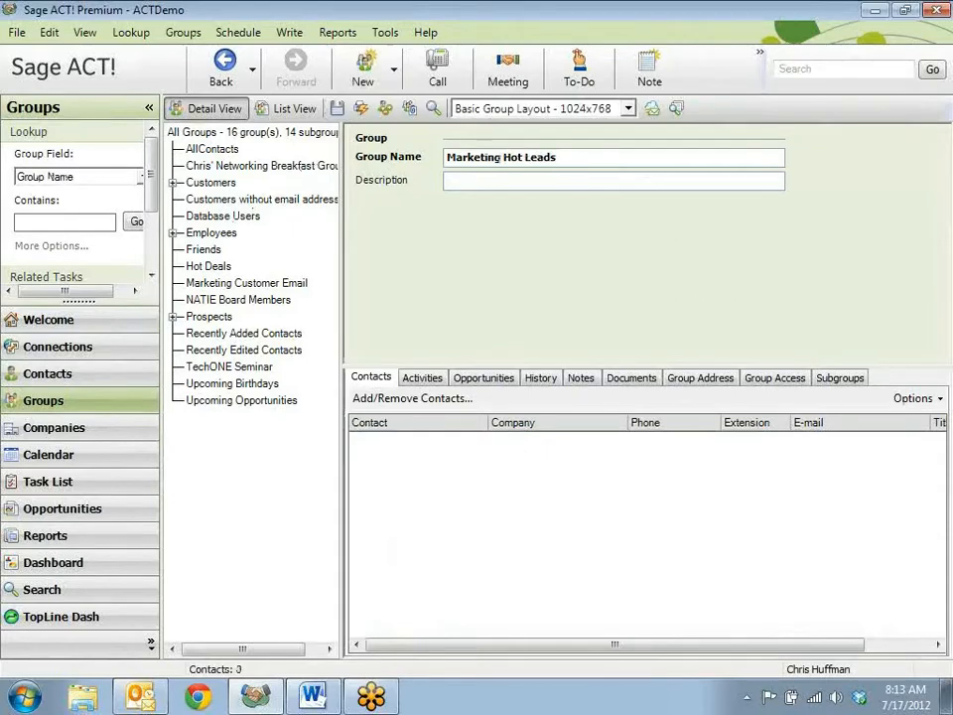
type("eads")
left_click(338, 108)
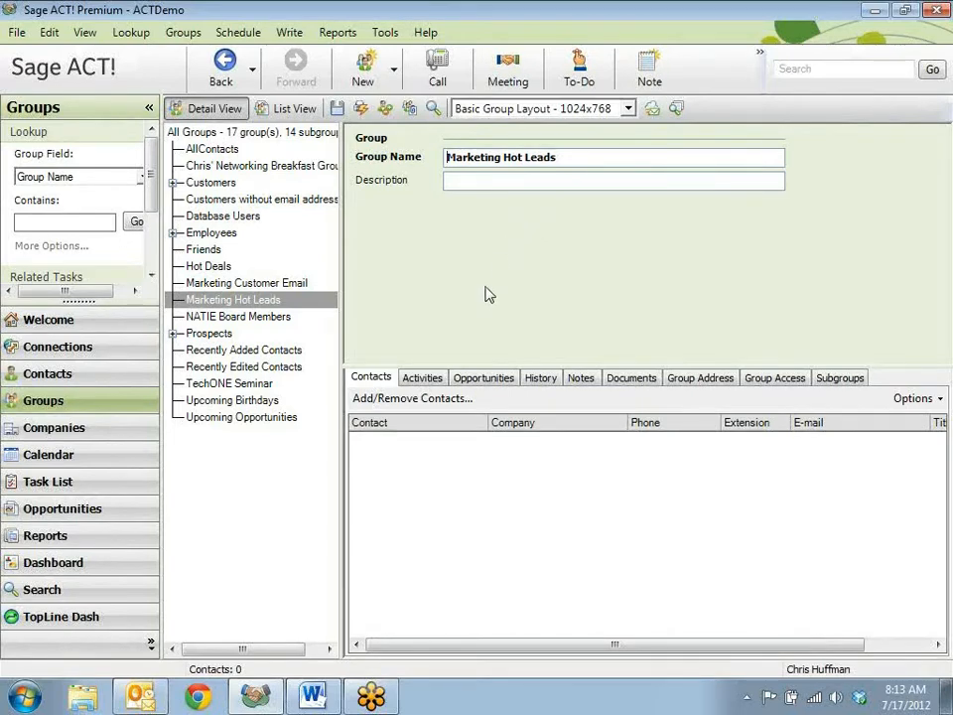
- Create a contact lookup from the Marketing Customer Email group's members
left_click(280, 284)
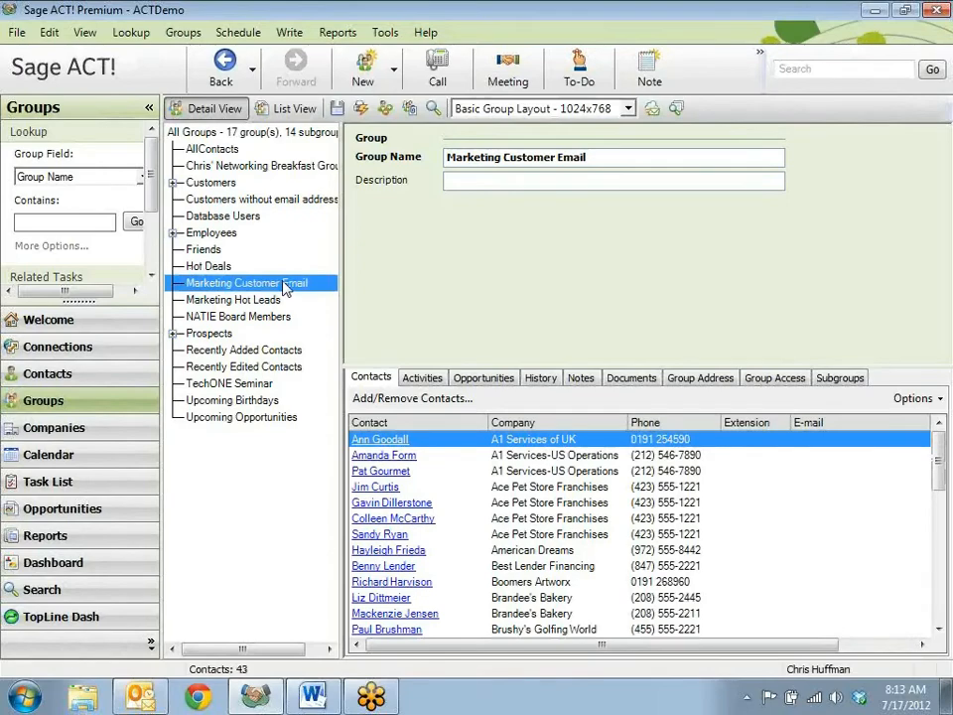
right_click(284, 286)
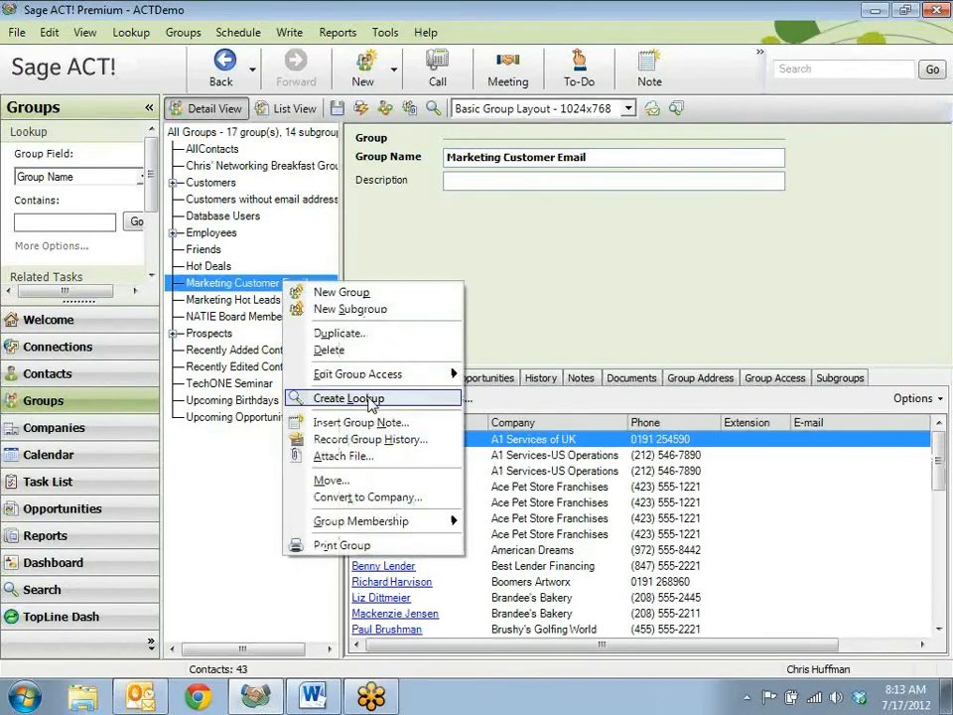
left_click(371, 400)
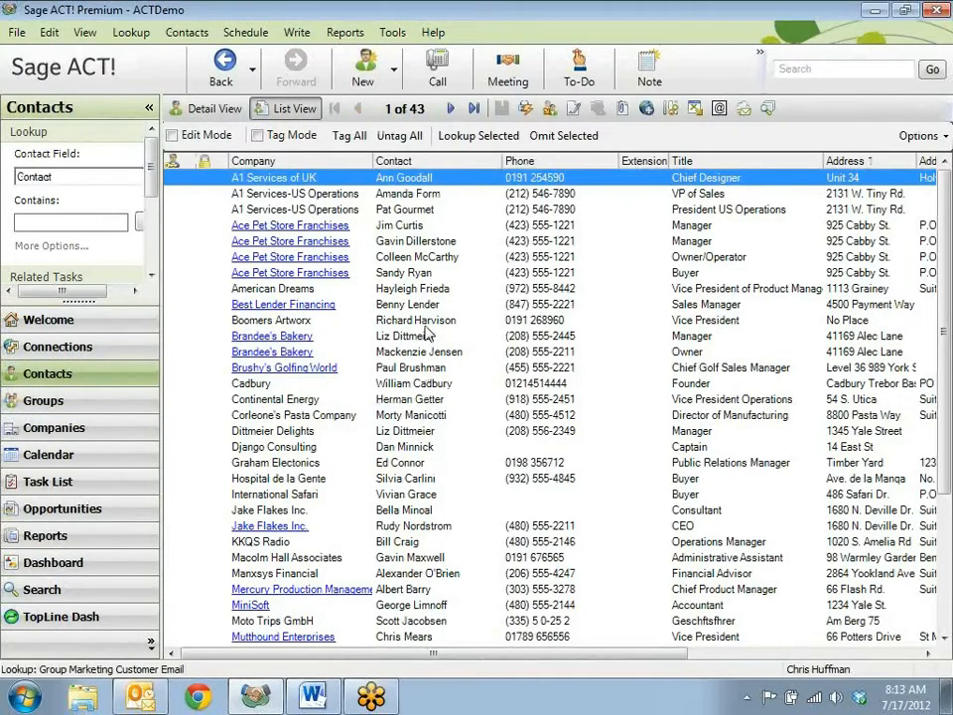
- In Tag Mode, select the Ace Pet Store Franchises buyer, Brandee's Bakery owner, Jake Flakes CEO and Mercury Production product manager, and narrow the lookup to them
left_click(292, 137)
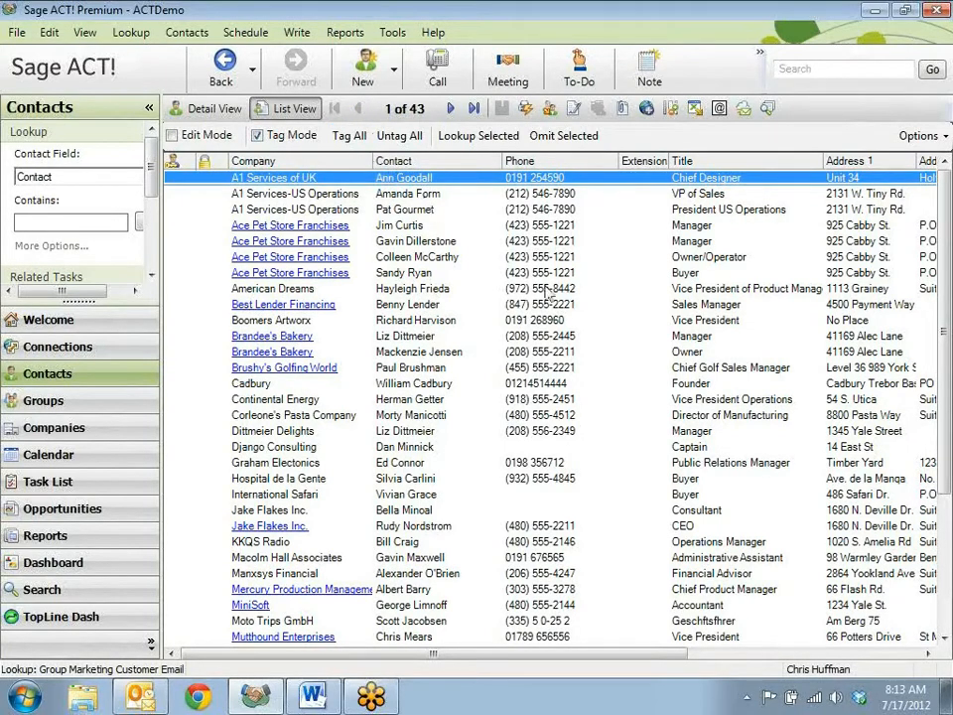
left_click(411, 275)
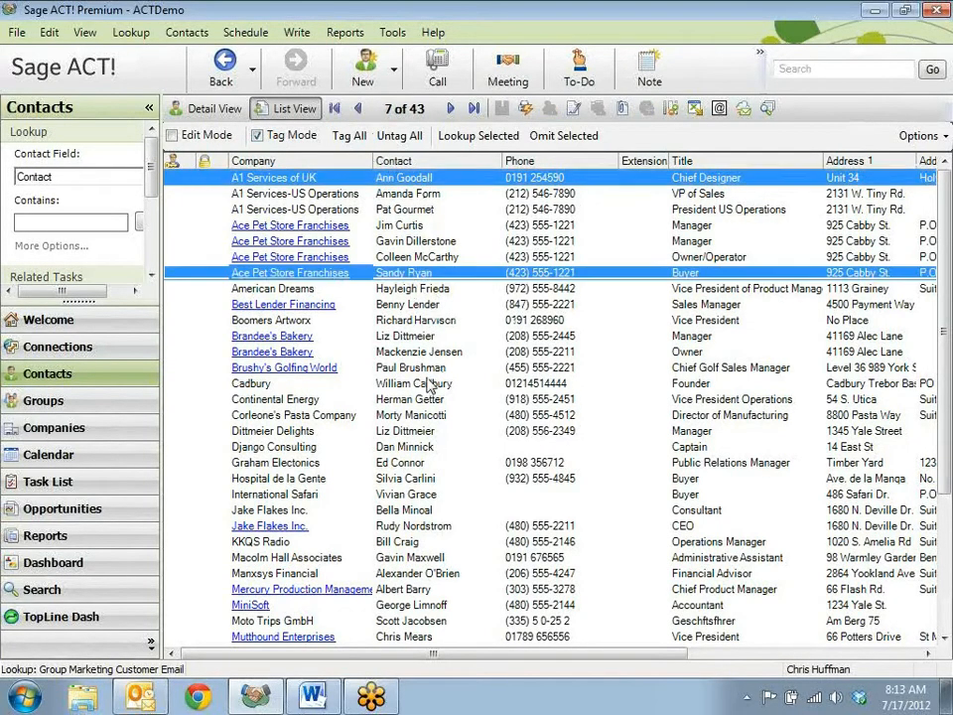
left_click(435, 180)
left_click(421, 354)
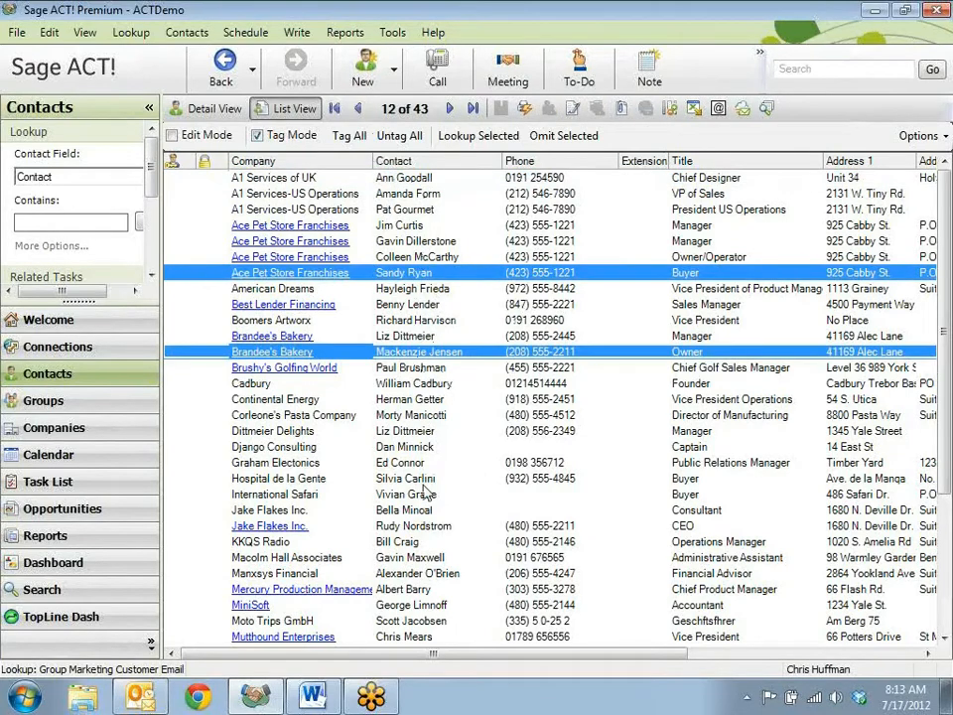
left_click(417, 528)
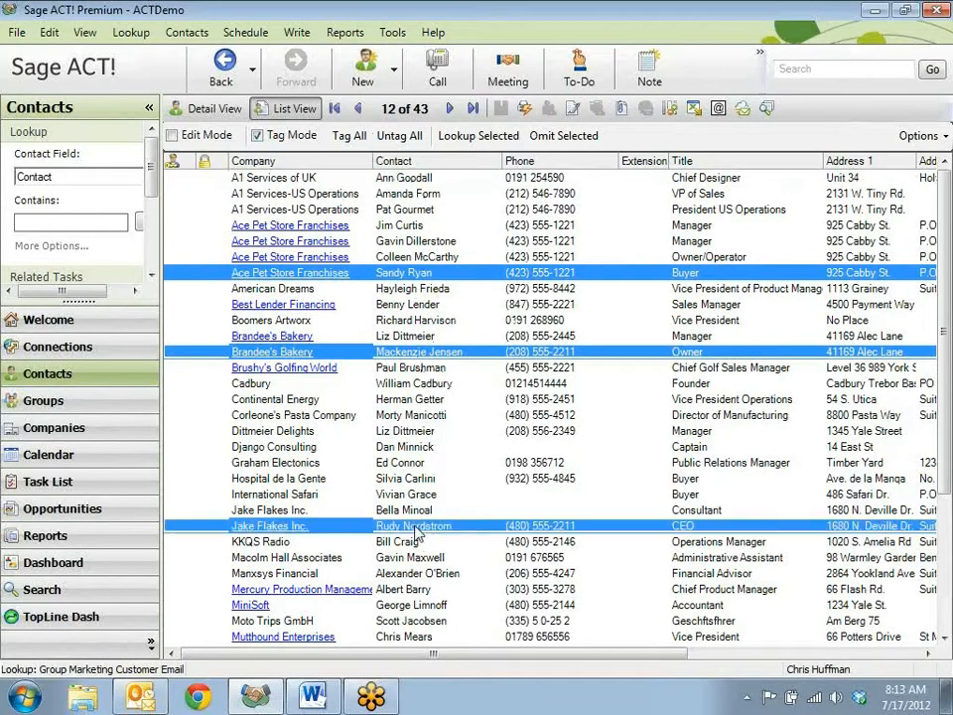
left_click(402, 590)
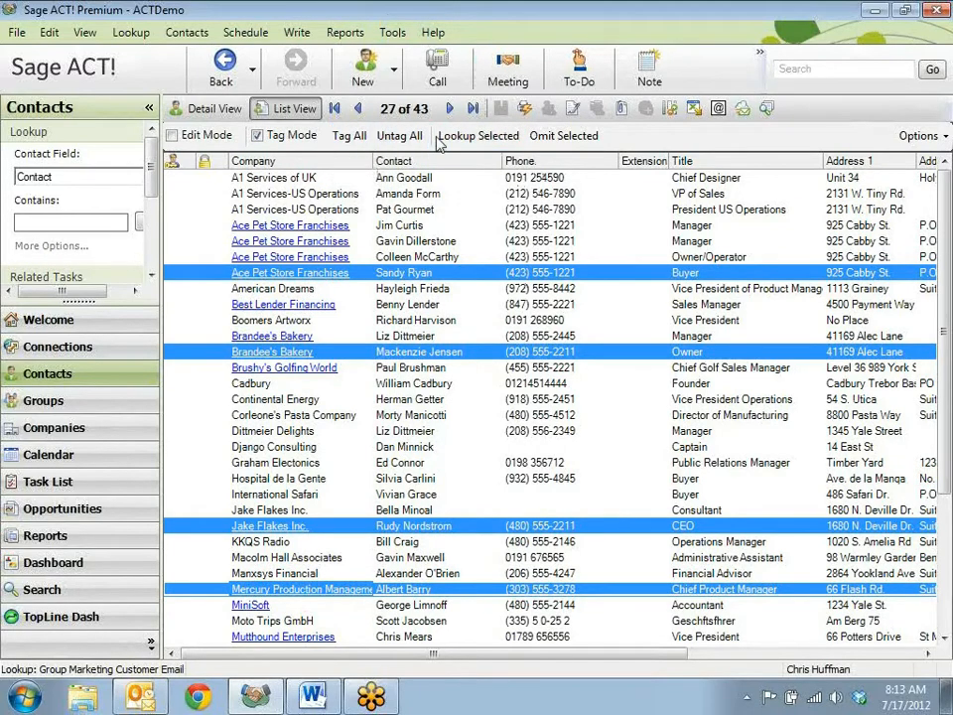
left_click(477, 137)
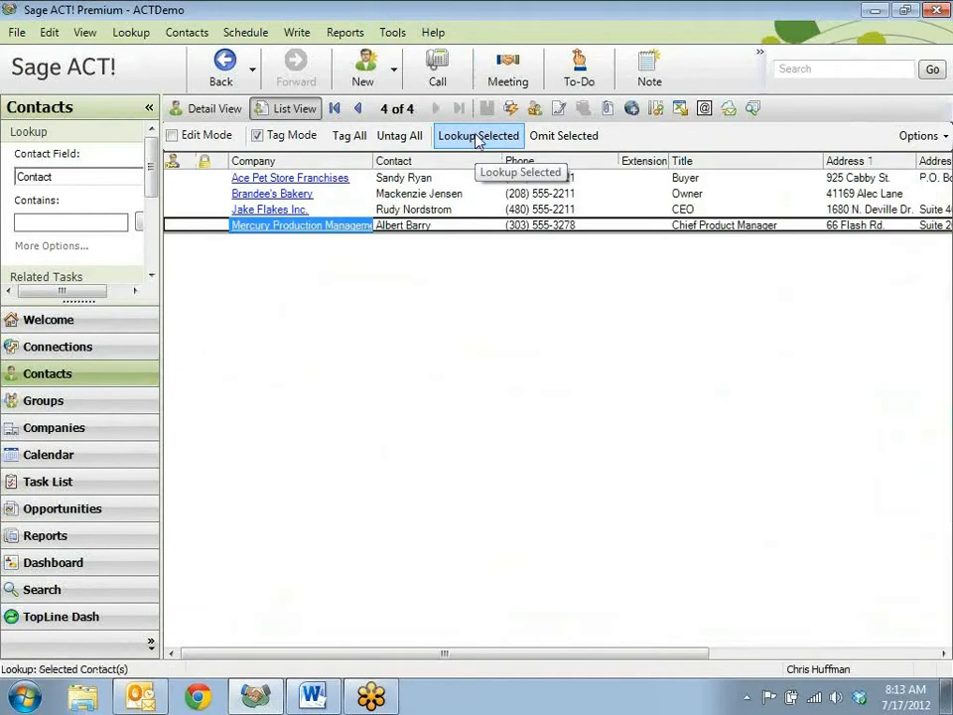
- Tag all contacts in the current lookup and add them to the Marketing Hot Leads group
left_click(350, 136)
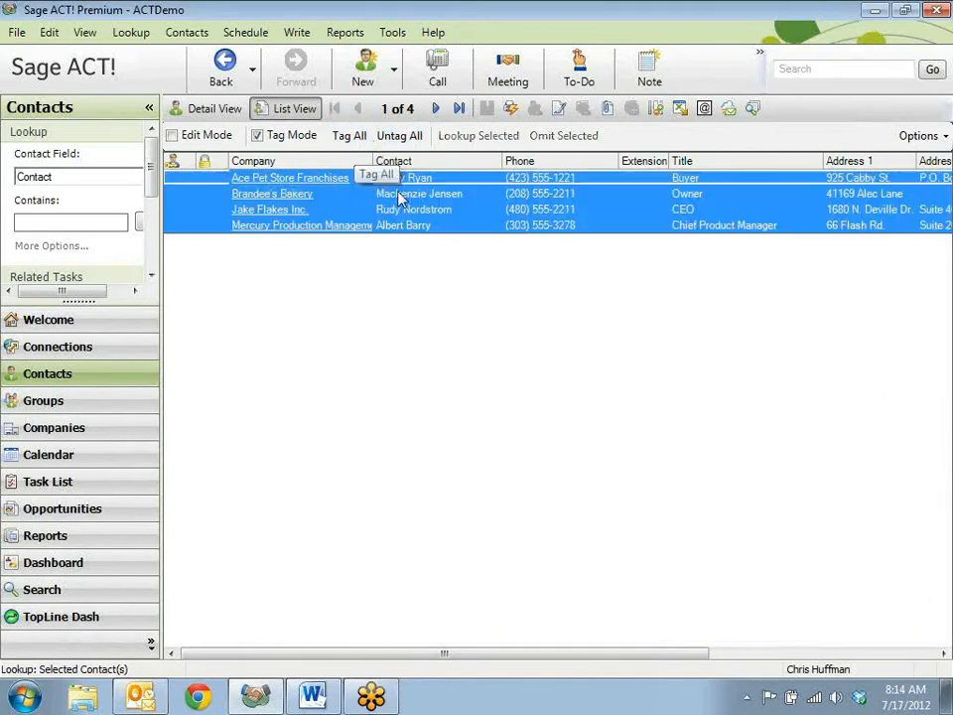
right_click(444, 235)
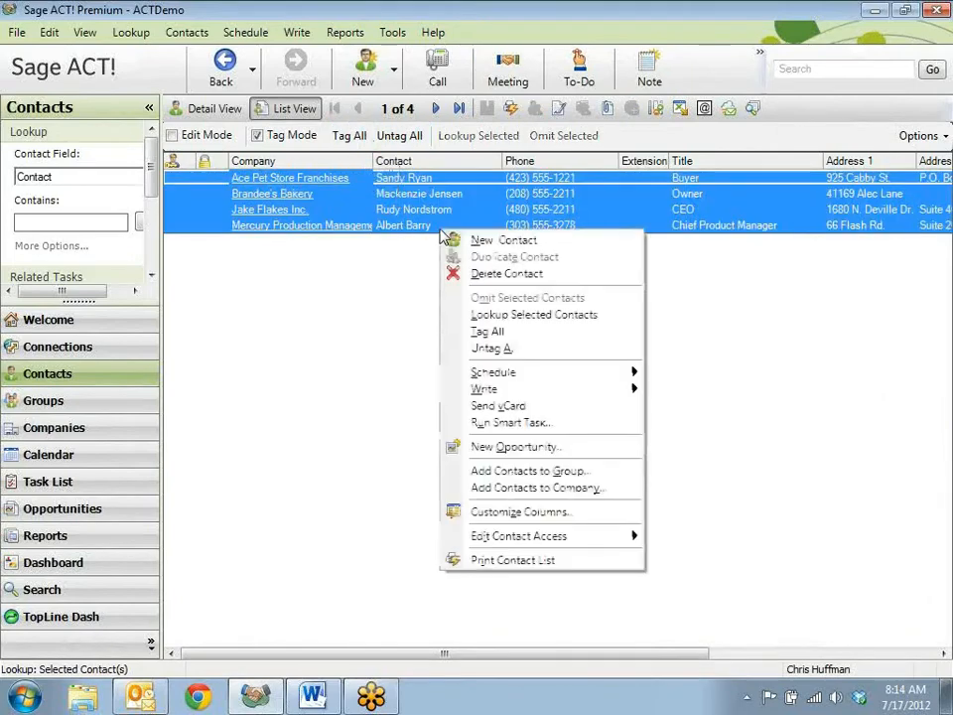
left_click(564, 478)
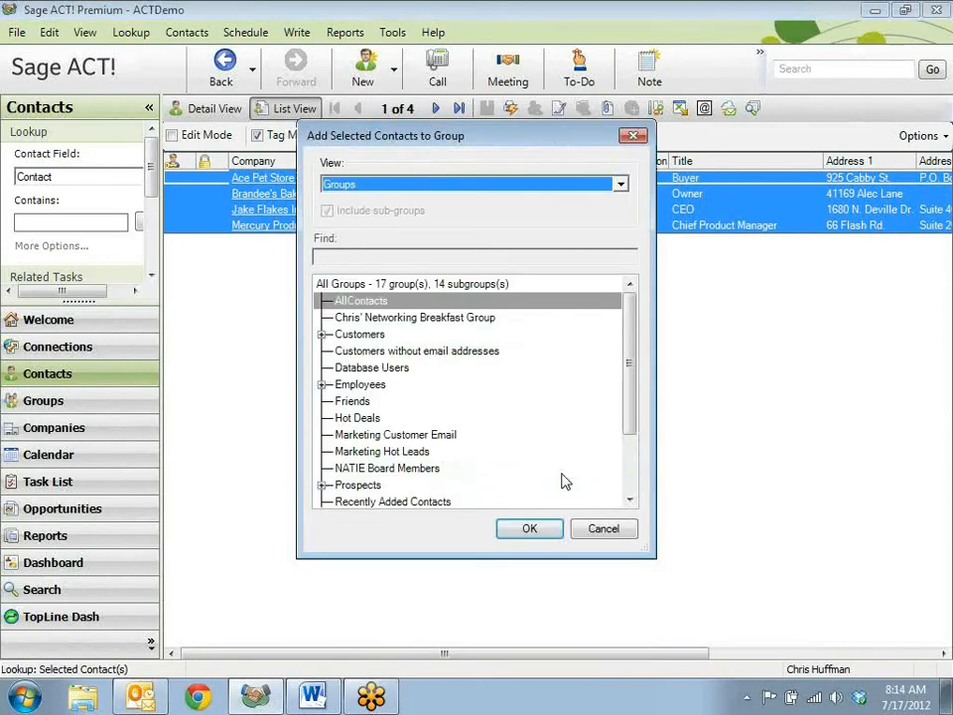
left_click_drag(629, 373, 630, 401)
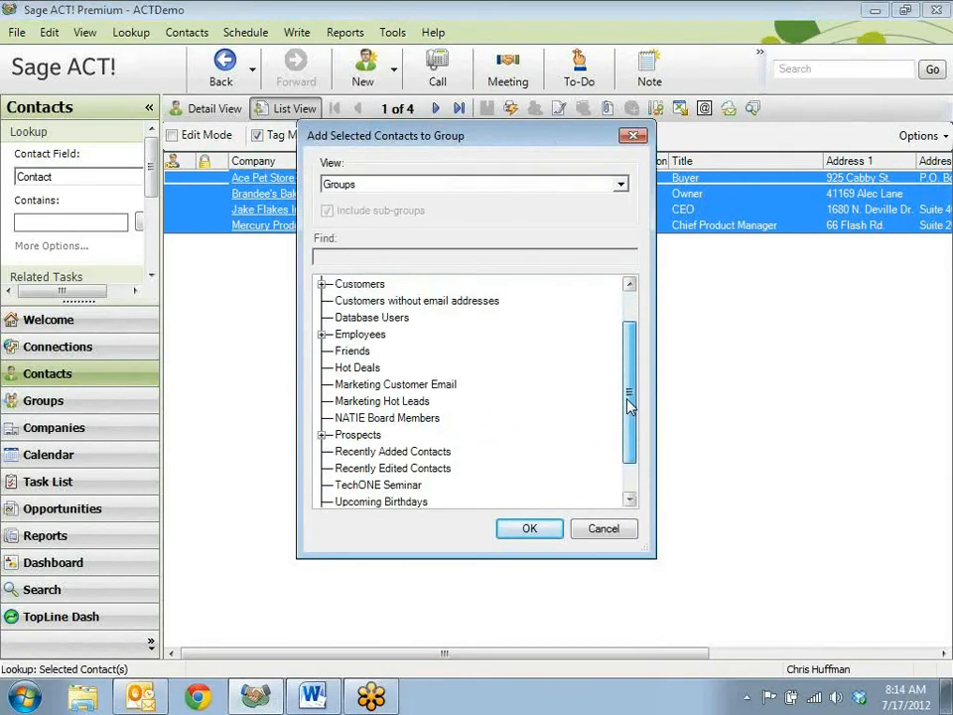
left_click(417, 402)
left_click(520, 531)
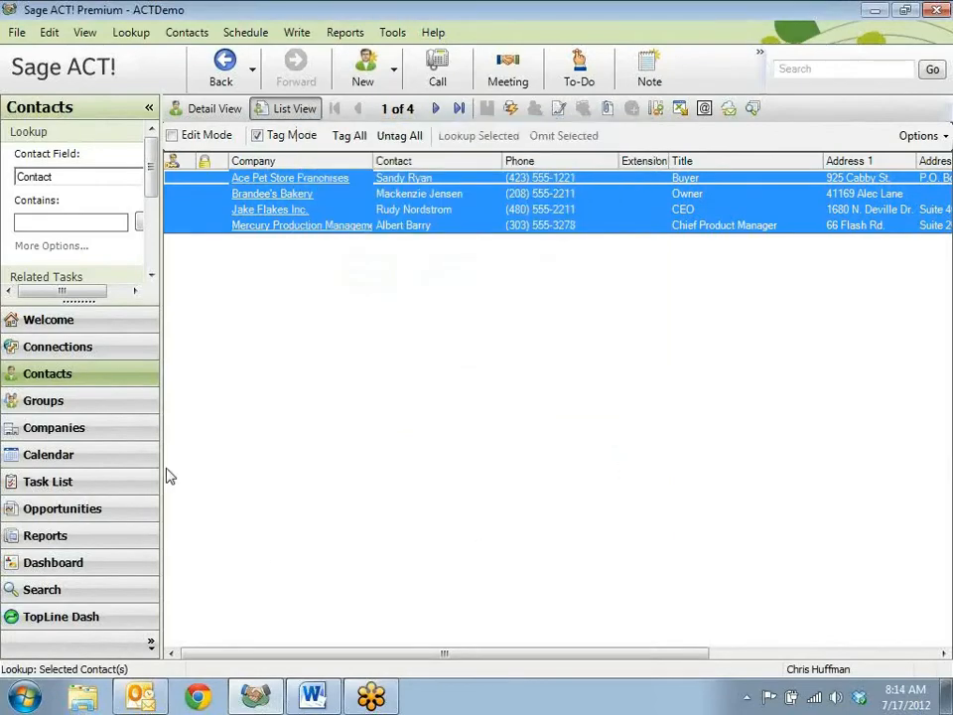
- Reset the lookup to all contacts, and create a lookup from the Marketing Hot Leads group to check its members
left_click(131, 33)
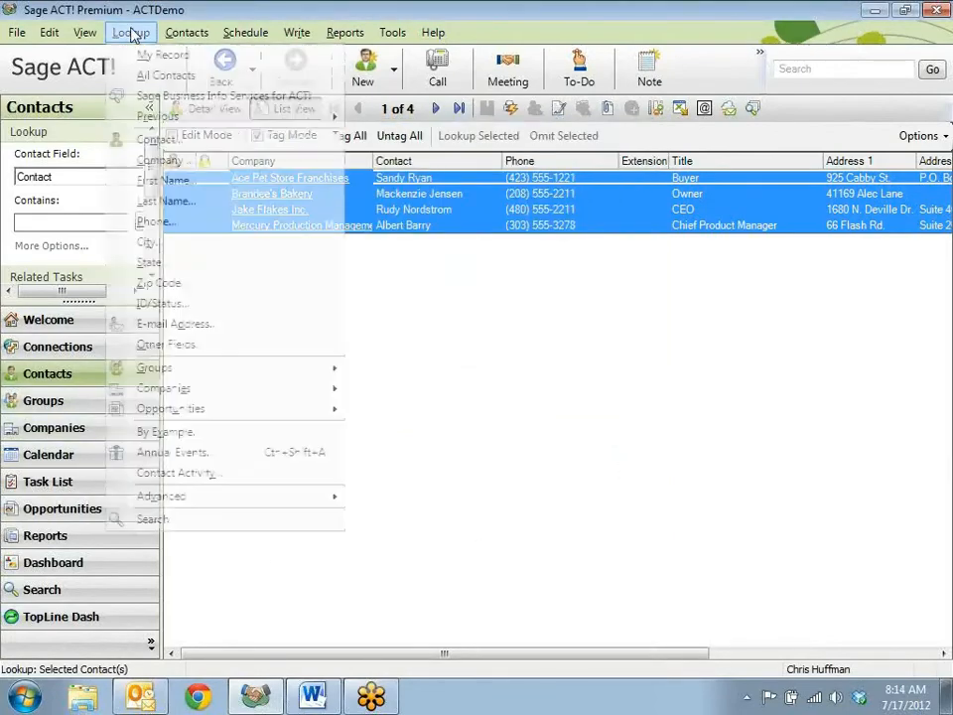
left_click(149, 75)
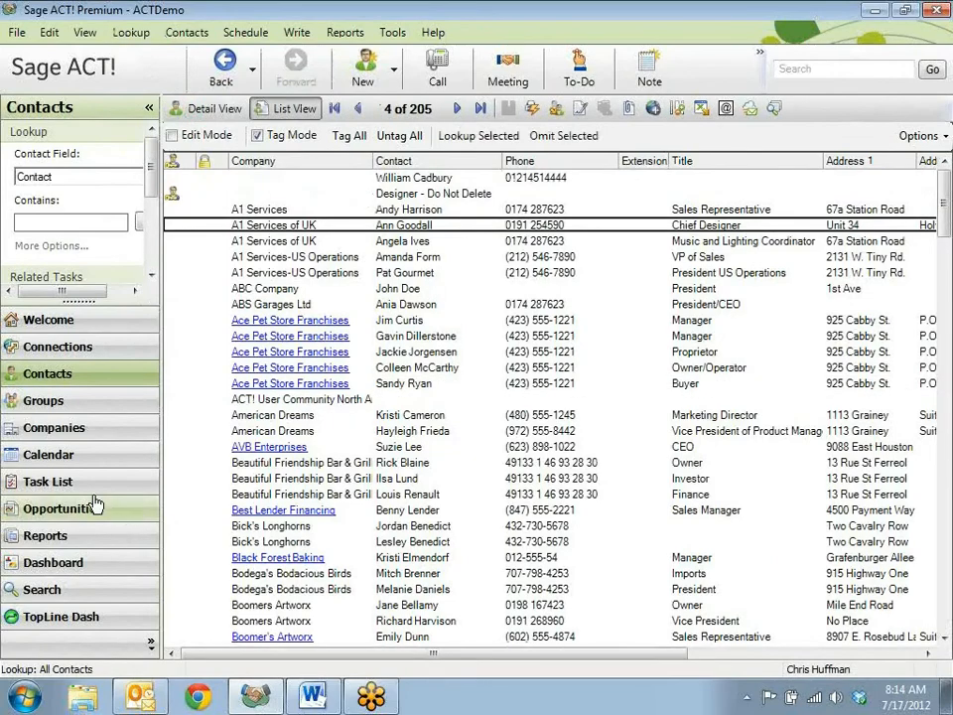
left_click(61, 404)
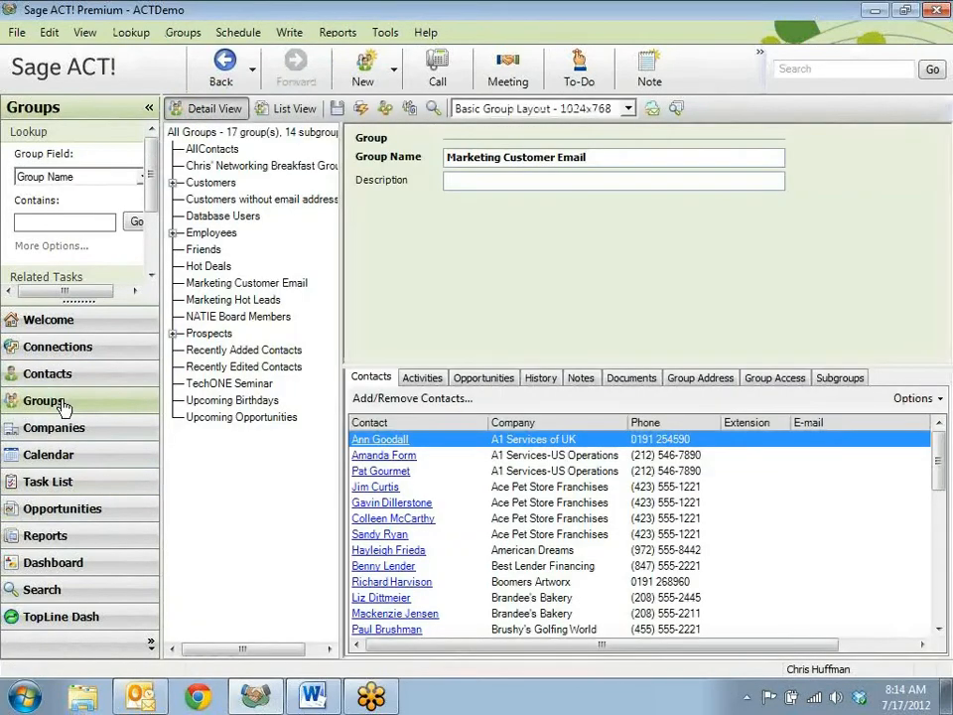
left_click(248, 299)
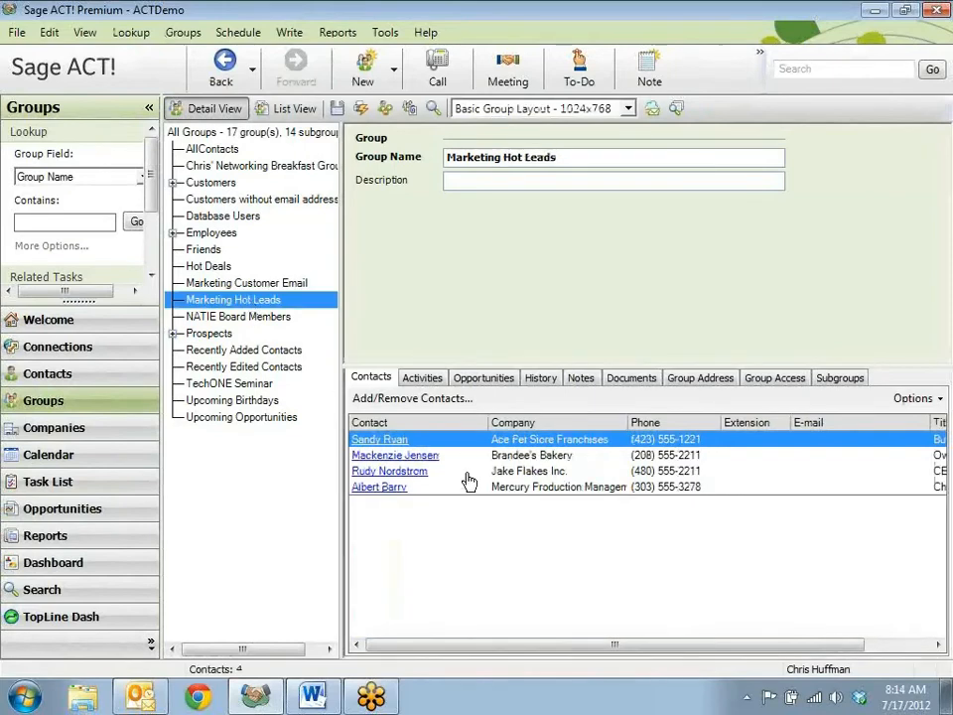
right_click(269, 298)
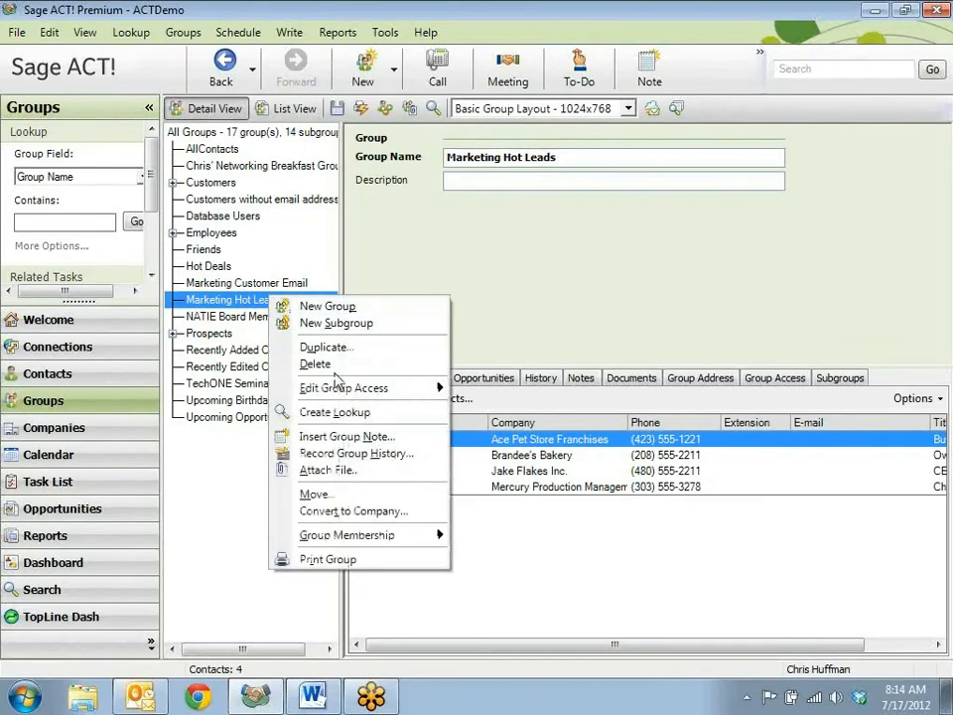
left_click(344, 412)
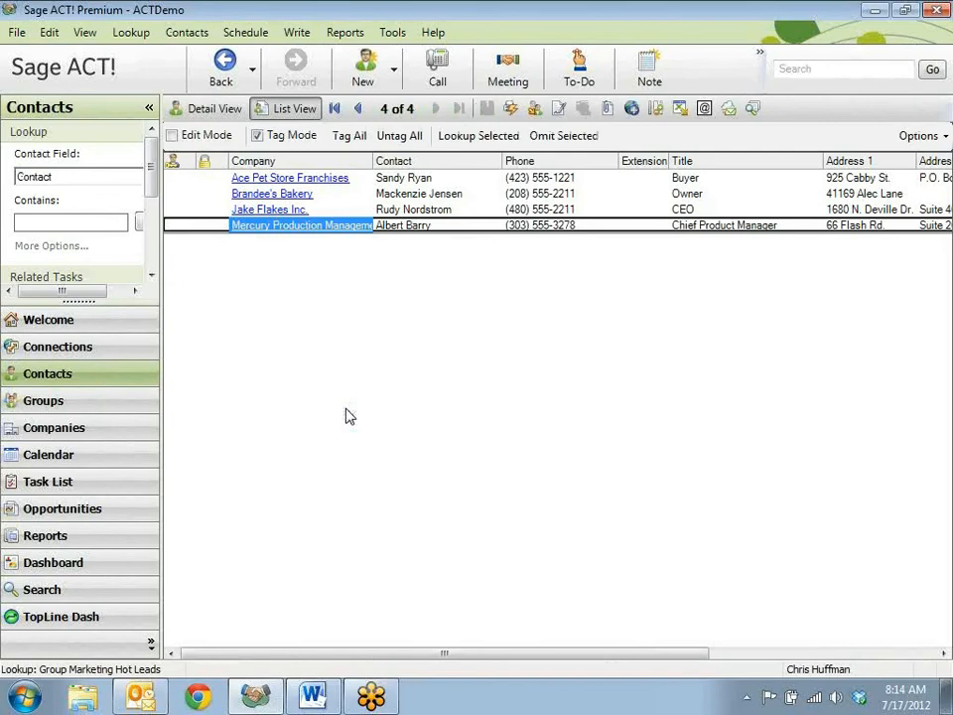